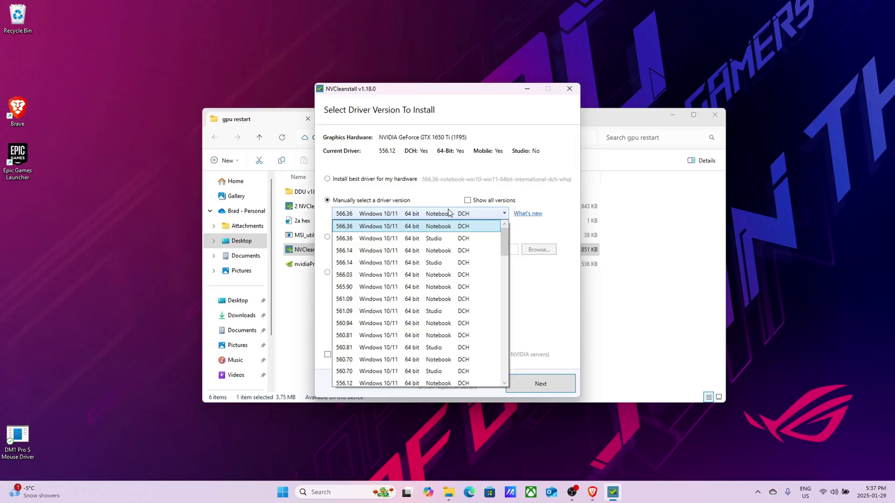
# Select driver version 566.36 for Windows 10/11 64 bit Notebook DCH and keep only the required display driver component
pyautogui.click(449, 213)
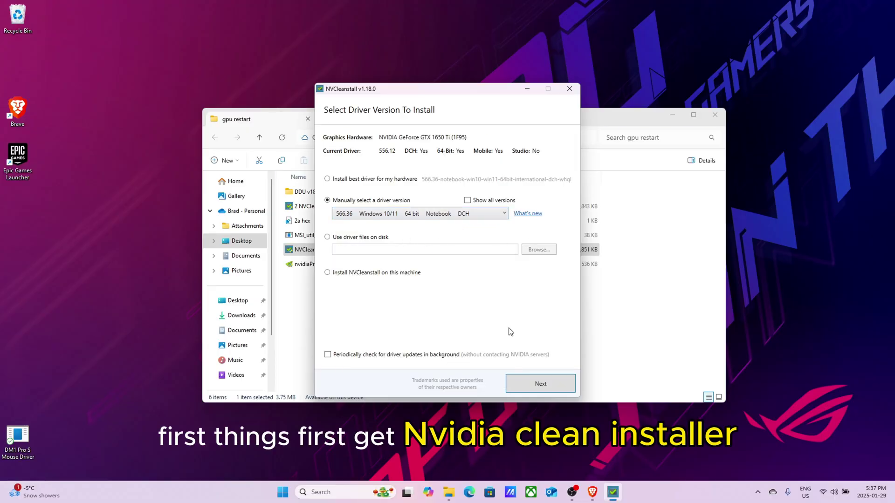
pyautogui.click(522, 382)
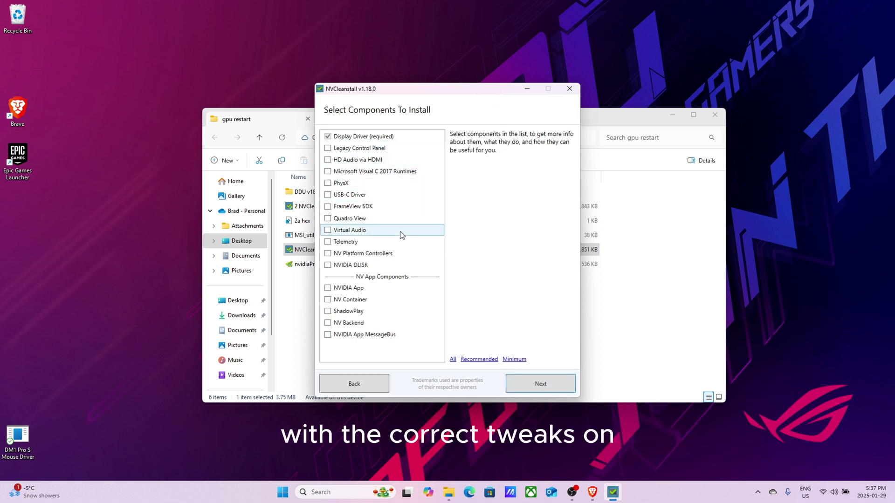
pyautogui.click(520, 384)
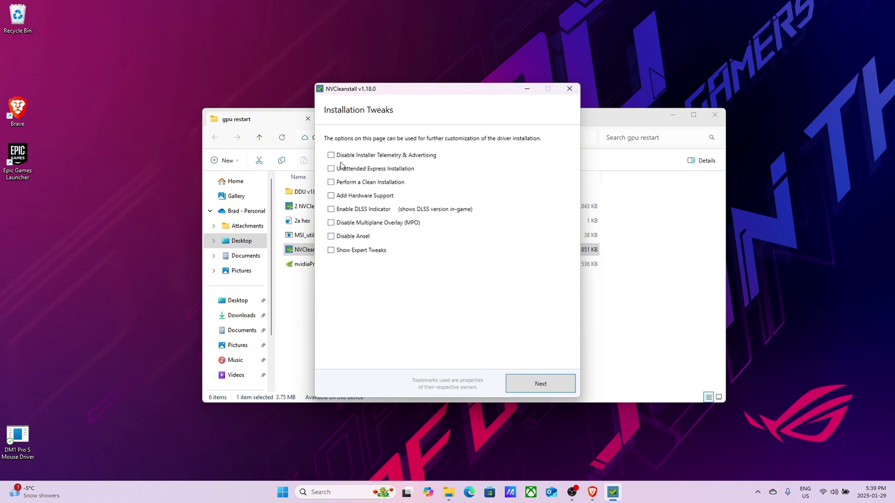
# Enable the telemetry and advertising, unattended express with automatic reboot, clean installation and MPO tweaks, plus the expert tweak Disable Driver Telemetry
pyautogui.click(331, 169)
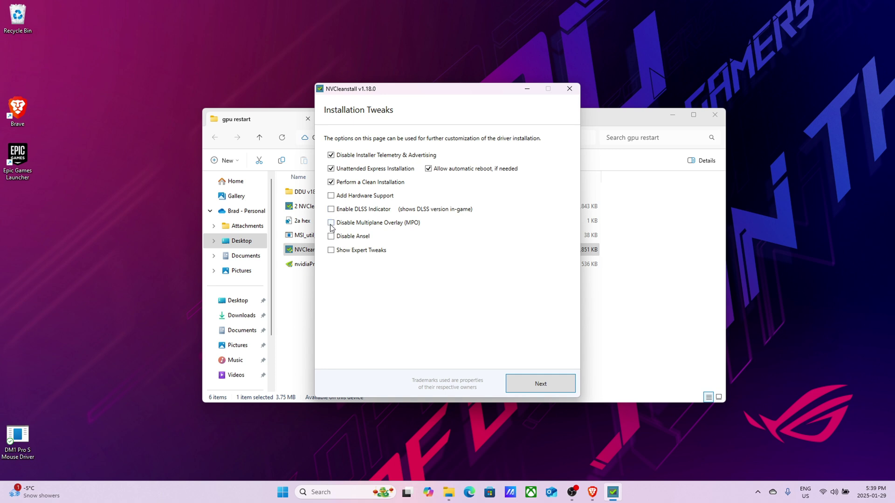
pyautogui.click(332, 251)
pyautogui.click(336, 264)
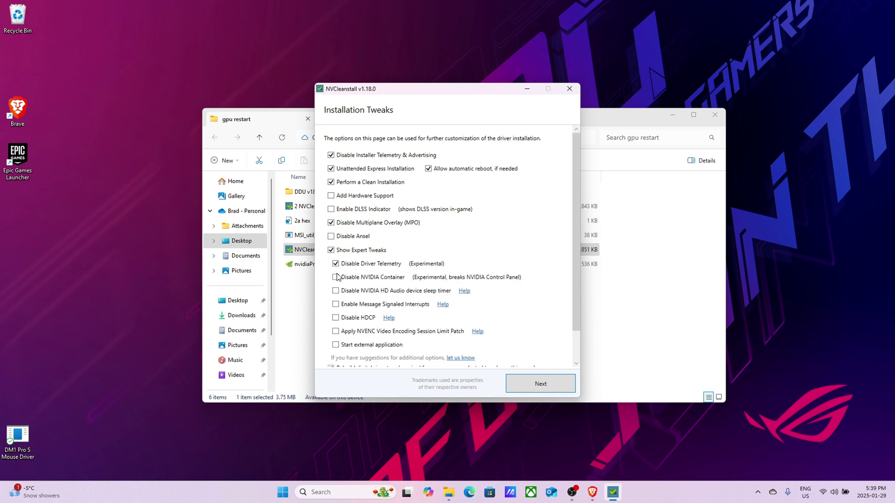
# Enable Message Signaled Interrupts with Default interrupt policy and High interrupt priority
pyautogui.click(336, 304)
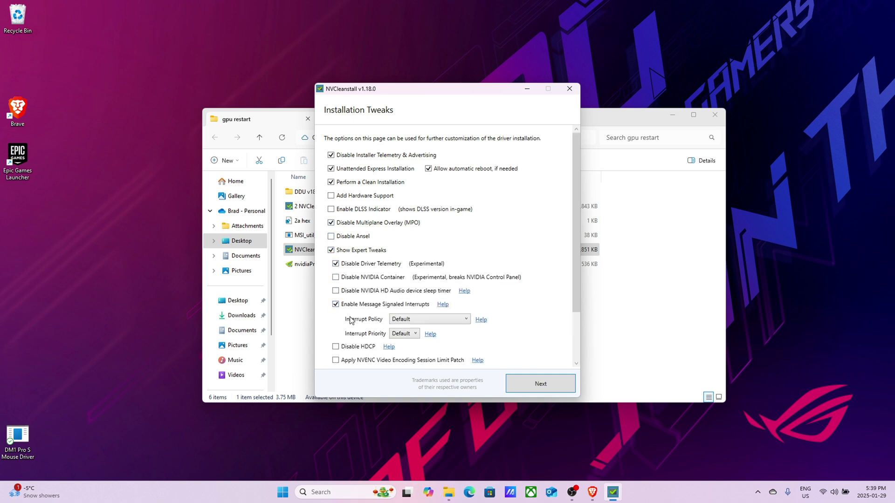
pyautogui.click(404, 333)
pyautogui.click(497, 317)
# Disable HDCP, use the Easy-Anti-Cheat compatible signature with automatic acceptance of the unsigned warning, and start the driver installation
pyautogui.moveTo(576, 285); pyautogui.dragTo(583, 338)
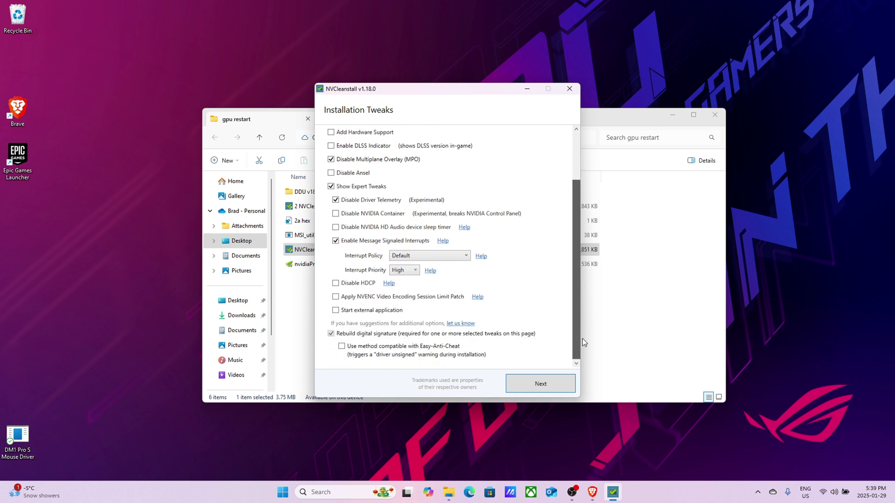
pyautogui.click(341, 346)
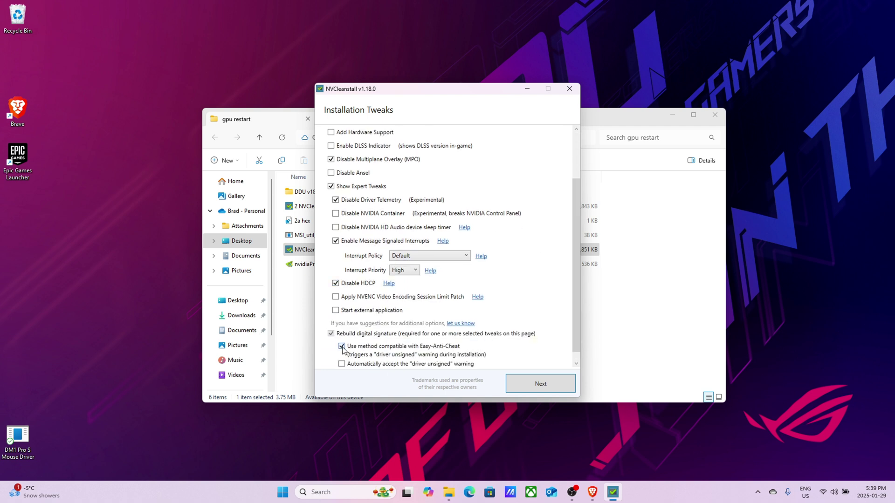
pyautogui.click(343, 364)
pyautogui.click(555, 382)
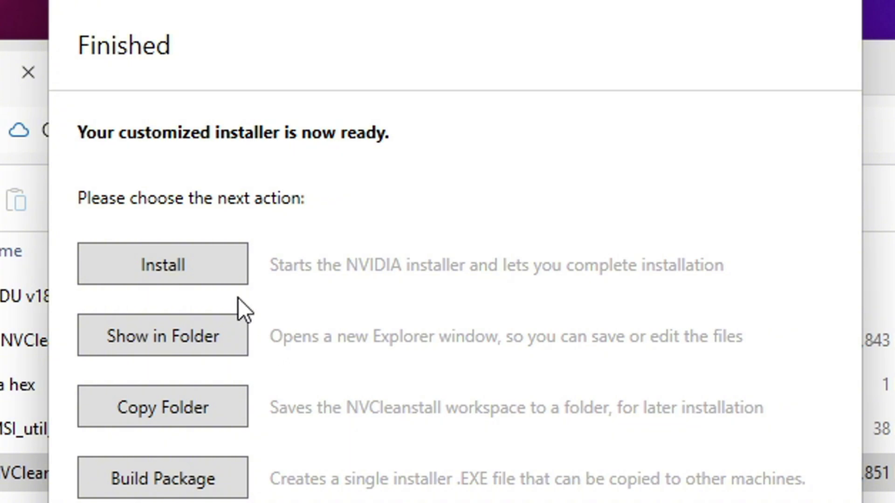
pyautogui.click(214, 282)
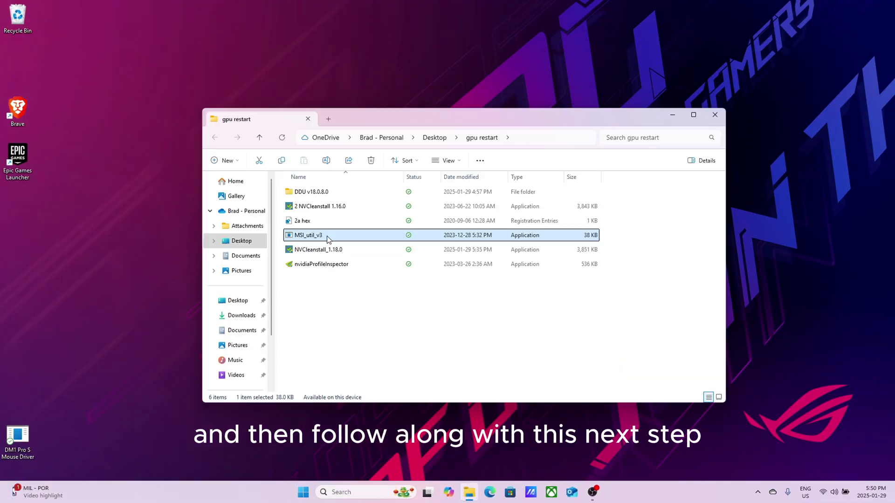
# Launch MSI_util_v3 and examine the MSI mode and interrupt priority of the GPU and the Realtek network controller
pyautogui.rightClick(327, 238)
pyautogui.click(360, 267)
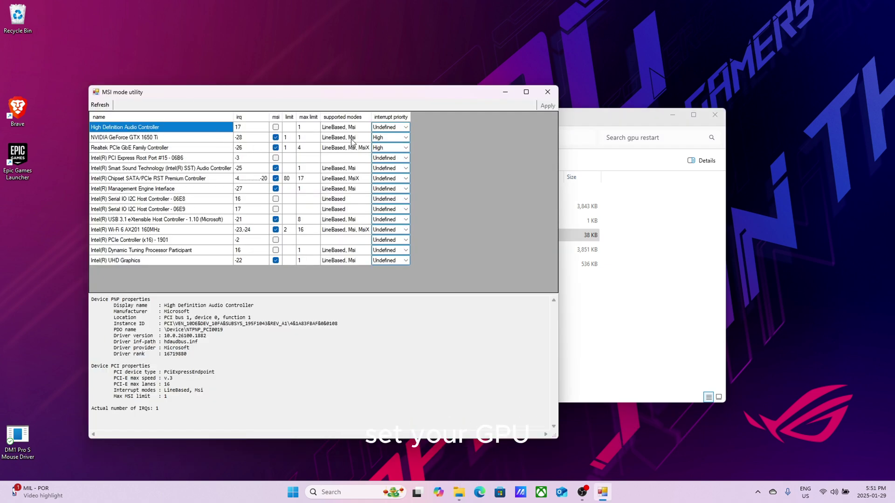
pyautogui.click(189, 148)
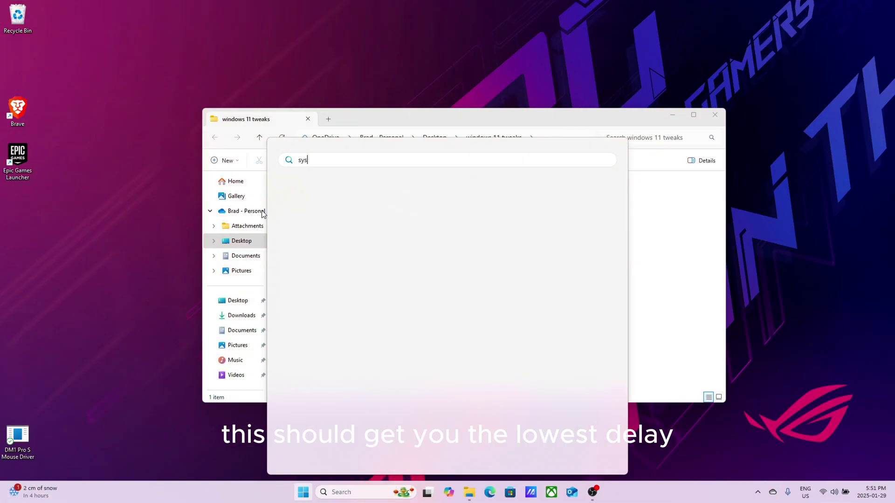
# Search Windows for the restore point settings and configure system protection as turned on for drive C: with 4% maximum usage
pyautogui.write('stem')
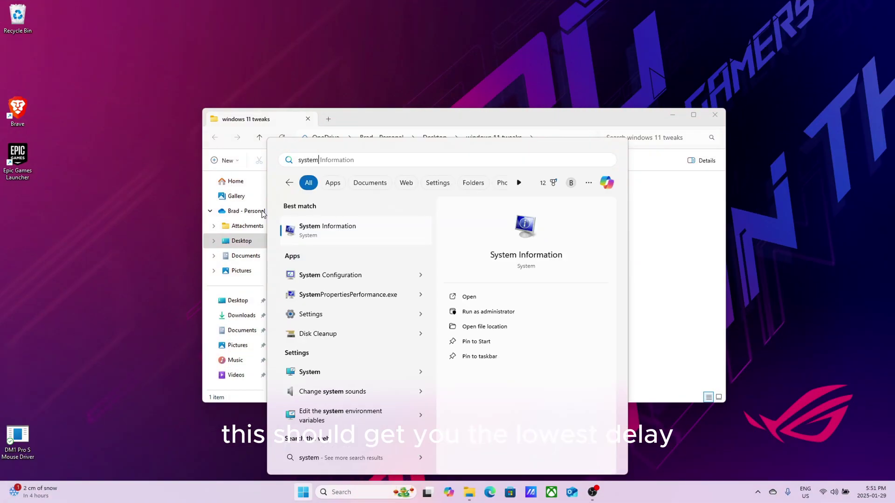
pyautogui.write('re')
pyautogui.press('Return')
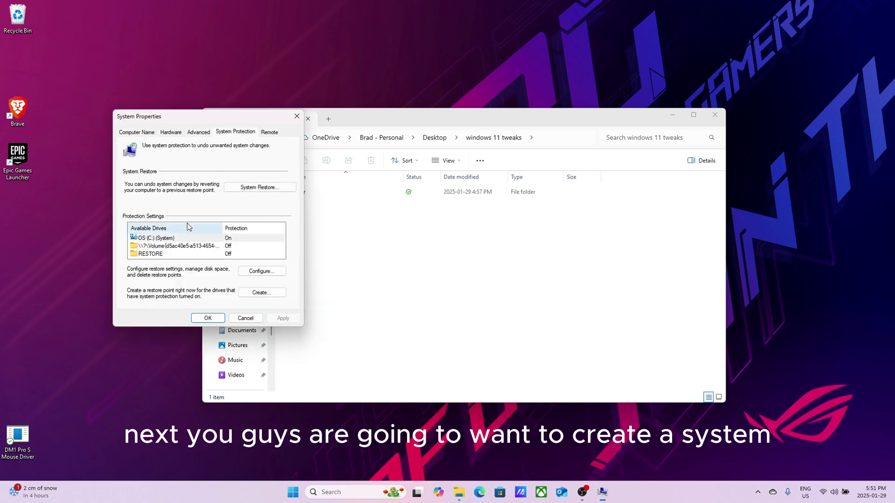
pyautogui.click(271, 273)
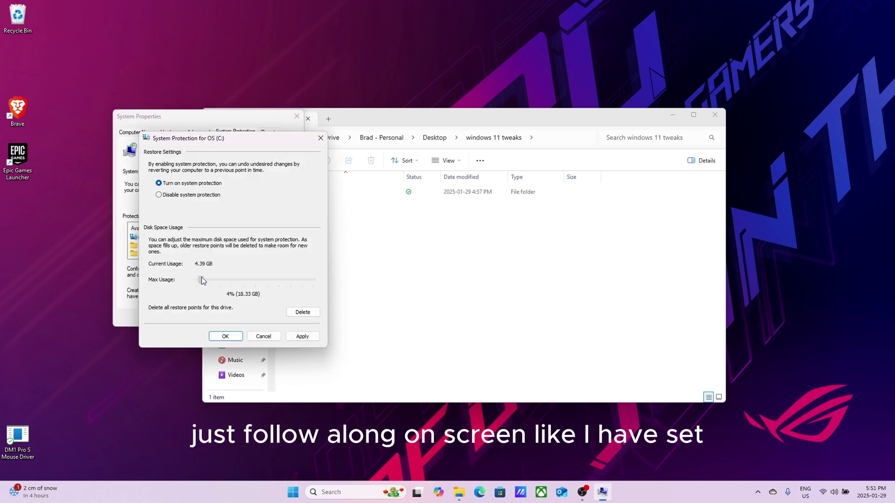
pyautogui.click(225, 336)
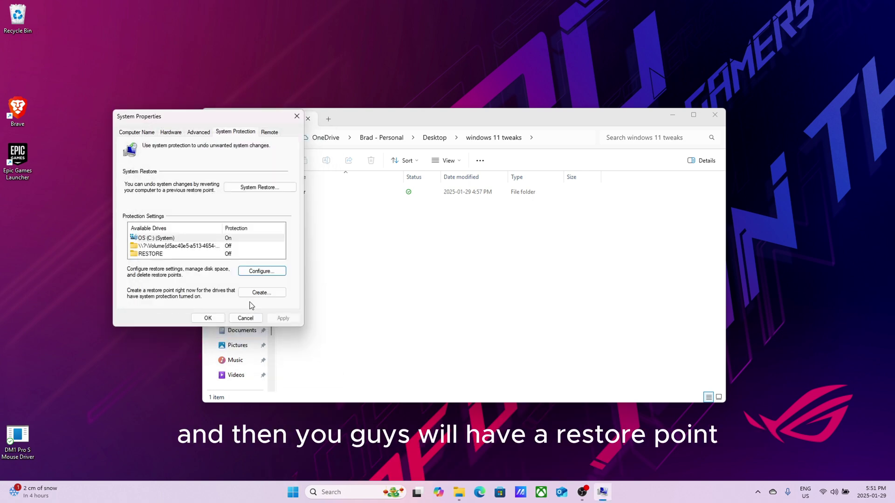
# Create a system restore point with the user's nickname as its description and dismiss the completion message
pyautogui.click(259, 293)
pyautogui.write('bradkeyz')
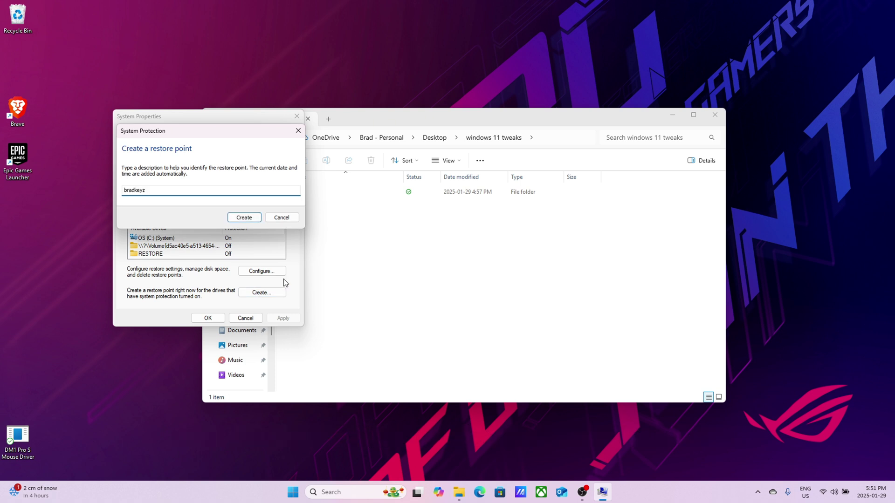
pyautogui.click(250, 218)
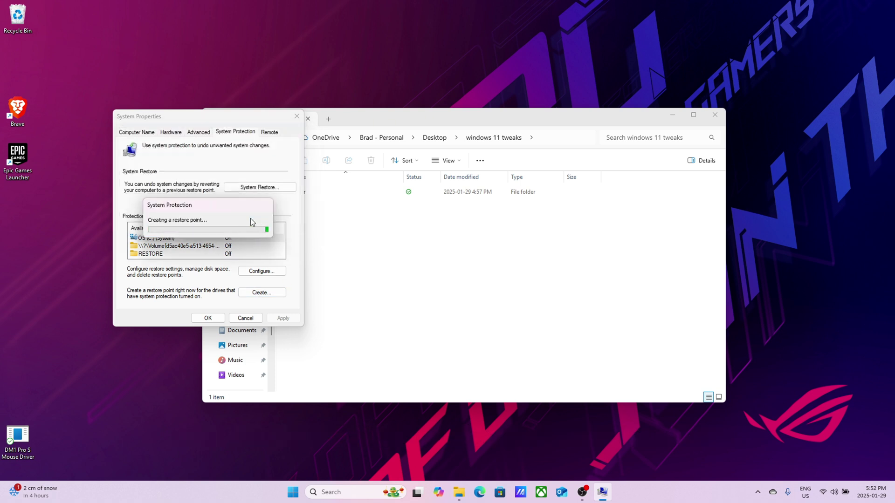
pyautogui.click(262, 225)
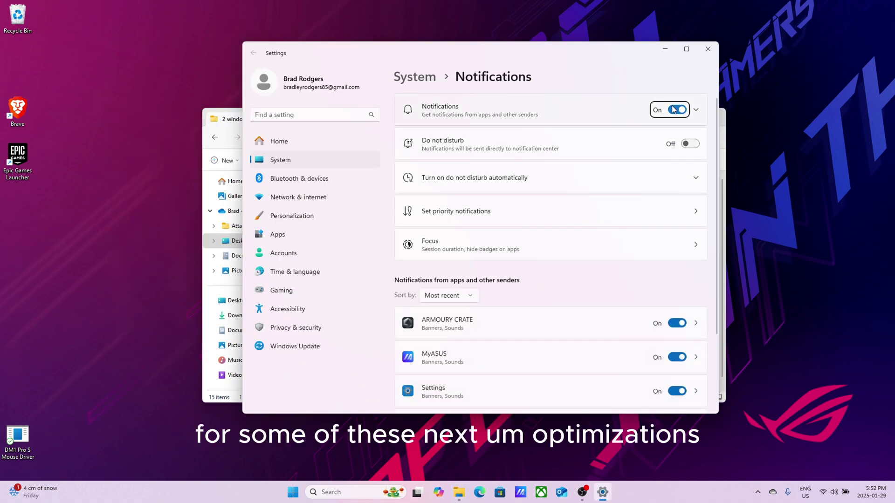
# Turn off Windows notifications from apps and other senders
pyautogui.click(676, 110)
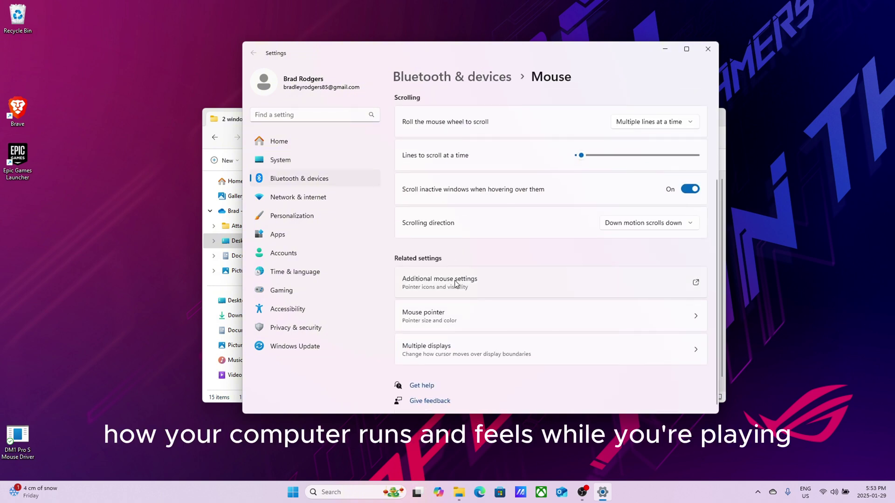
# Turn off Enhance pointer precision in the additional mouse settings and apply the change
pyautogui.click(457, 286)
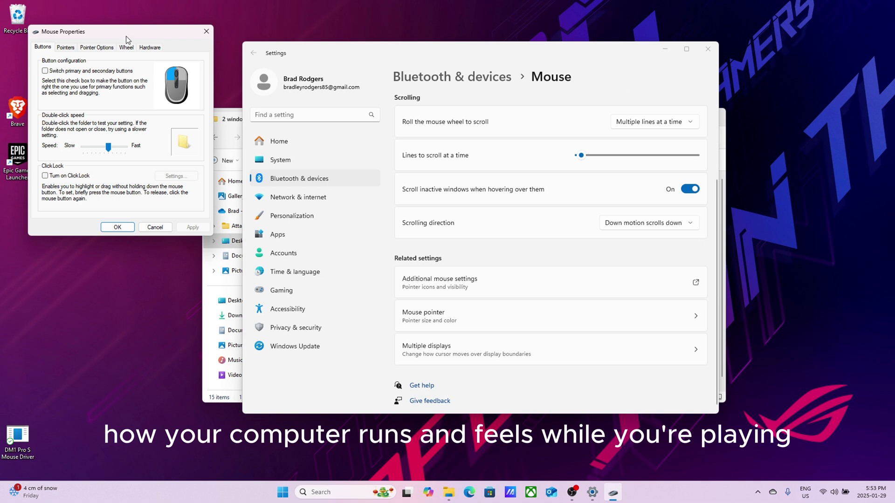
pyautogui.moveTo(126, 37); pyautogui.dragTo(389, 48)
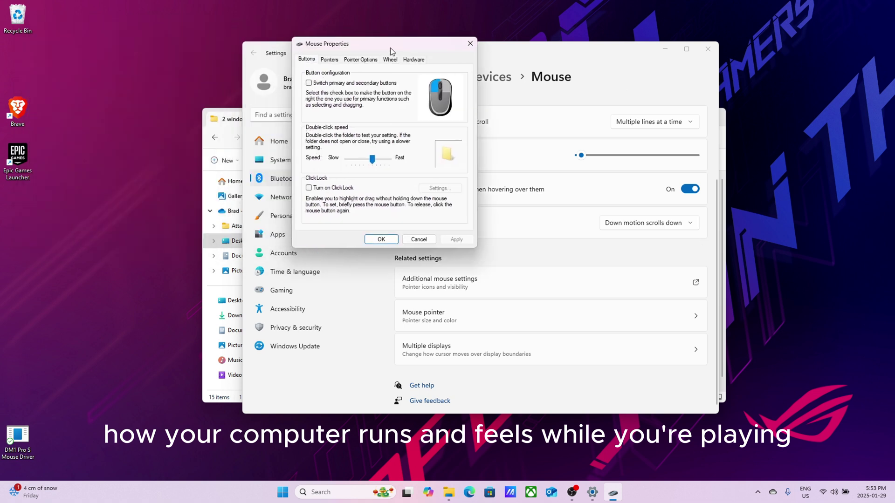
pyautogui.click(322, 63)
pyautogui.click(357, 59)
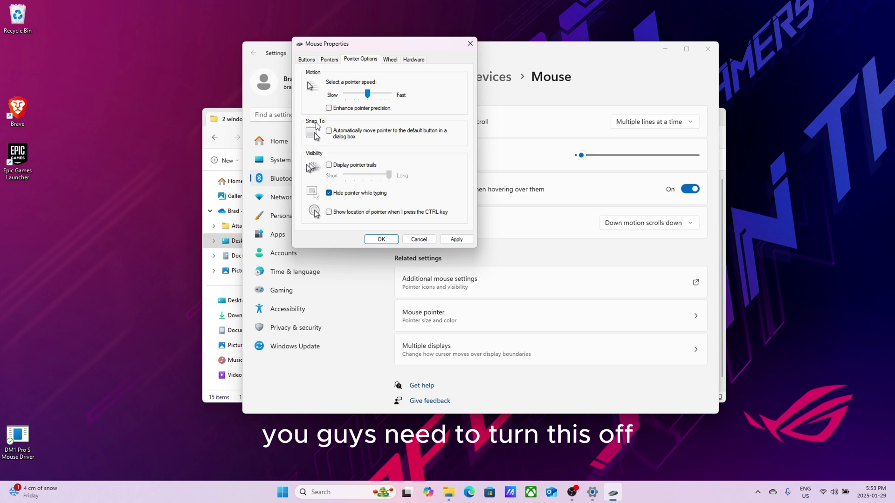
pyautogui.click(457, 239)
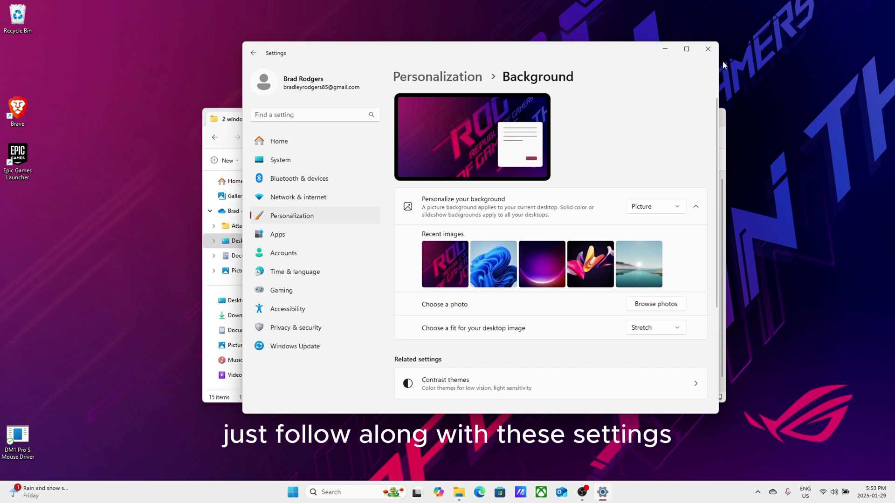
# Set the desktop background type to Solid color
pyautogui.click(651, 211)
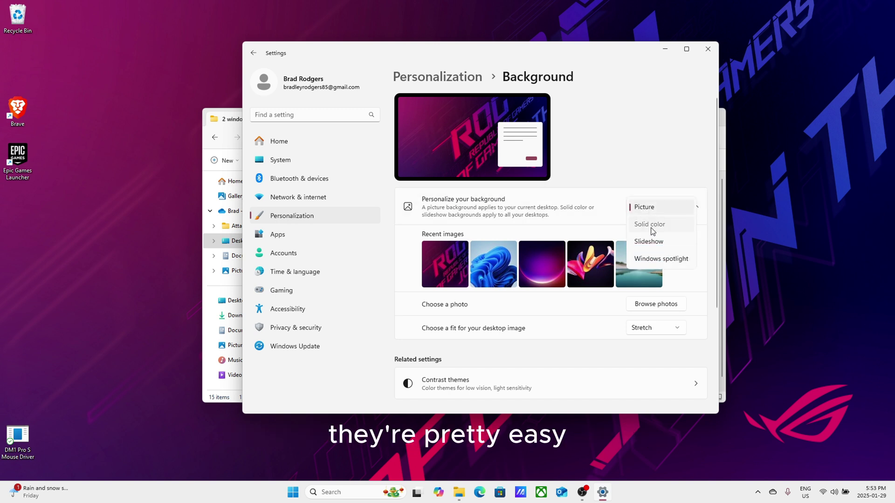
pyautogui.click(652, 228)
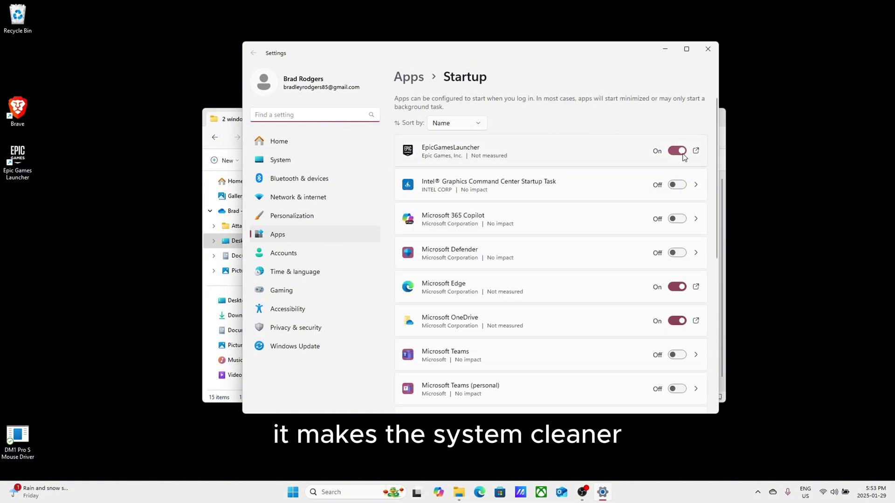
# Disable Microsoft Edge, Microsoft OneDrive and the Windows Security notification icon as startup apps
pyautogui.click(679, 286)
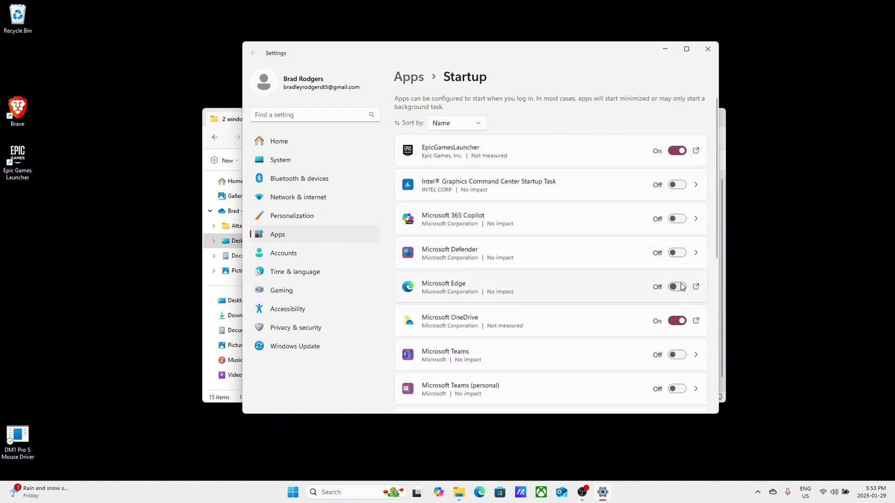
pyautogui.click(679, 321)
pyautogui.scroll(-6, 604, 323)
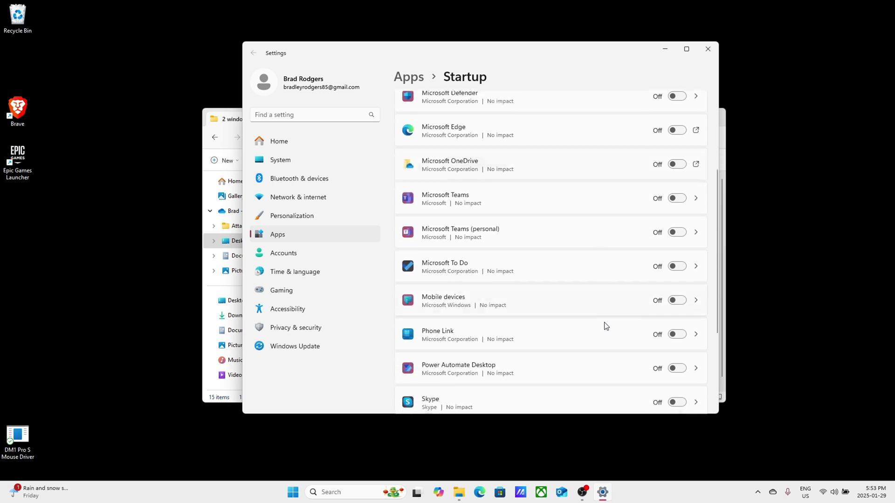
pyautogui.scroll(-2, 606, 326)
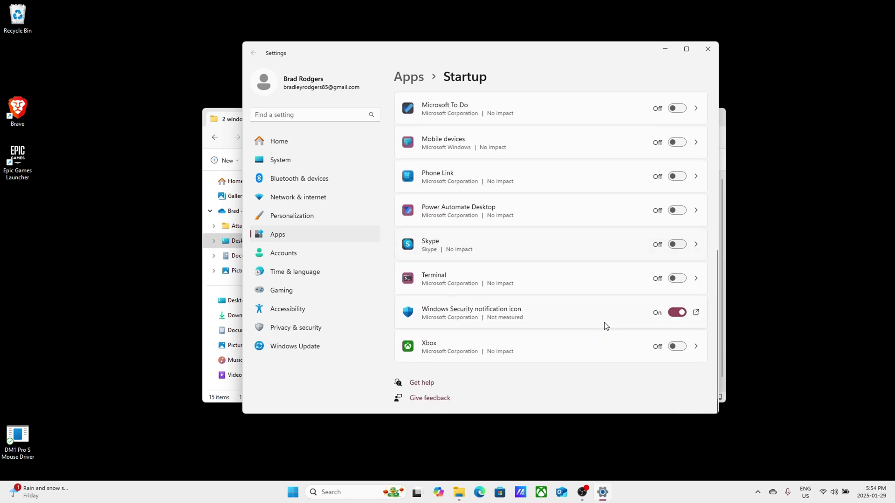
pyautogui.click(677, 312)
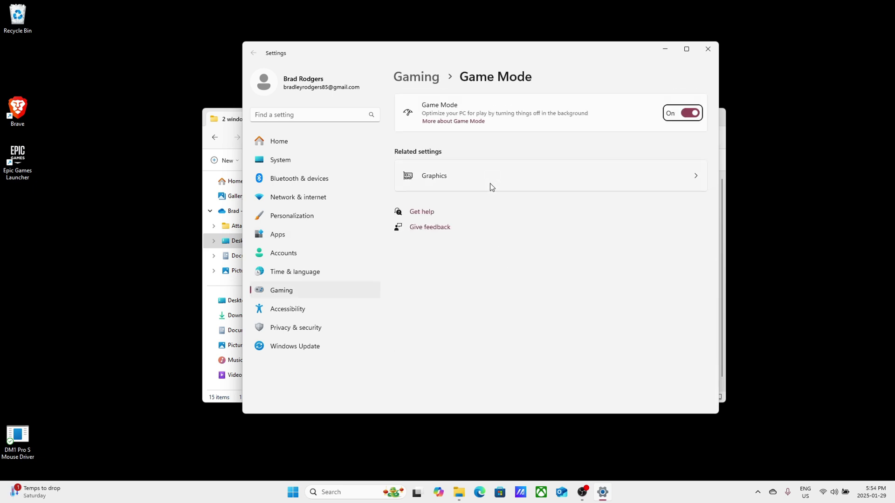
# Add FortniteClient-Win64-Shipping from Fortnite's FortniteGame\Binaries\Win64 folder as a desktop app in the Graphics settings
pyautogui.click(490, 184)
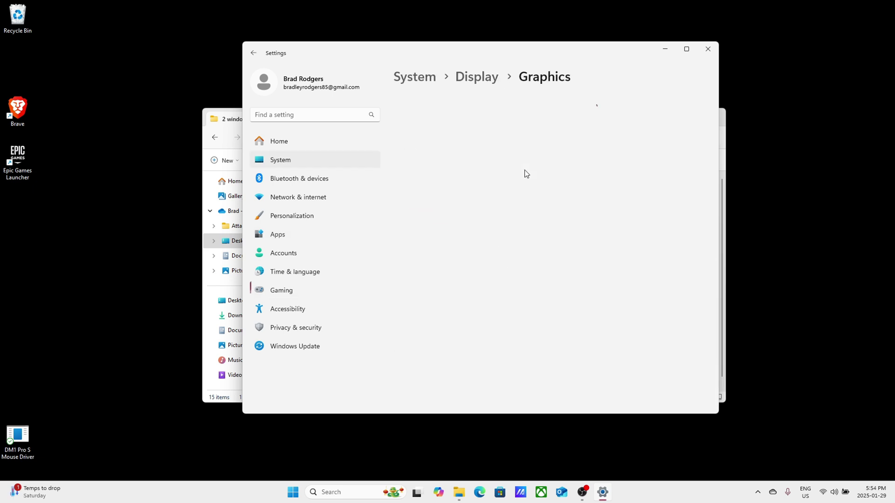
pyautogui.scroll(-1, 472, 275)
pyautogui.scroll(-4, 472, 275)
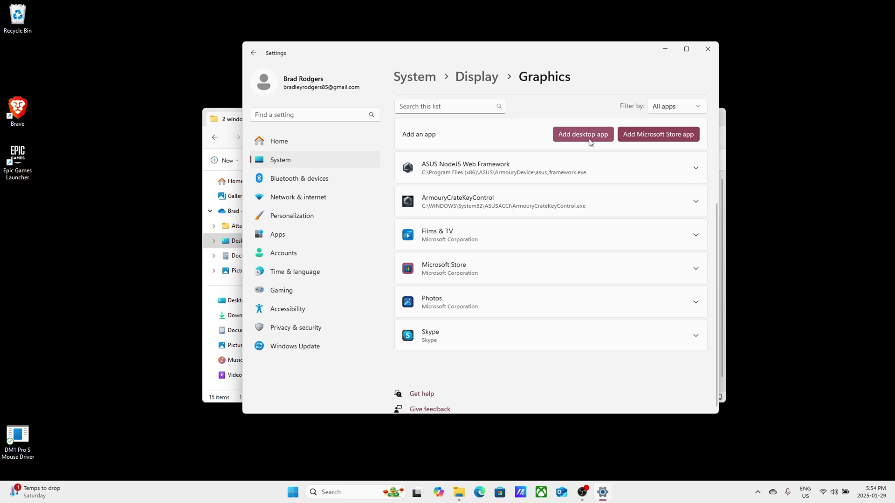
pyautogui.click(589, 136)
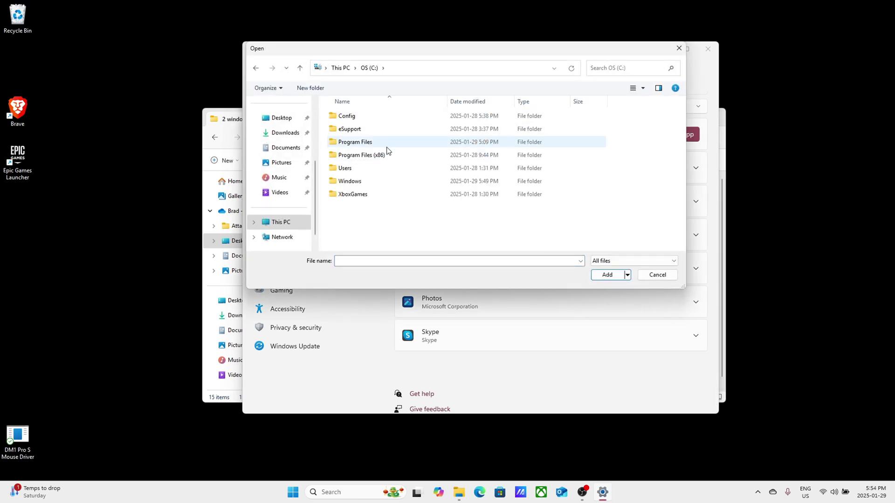
pyautogui.doubleClick(369, 143)
pyautogui.doubleClick(374, 183)
pyautogui.doubleClick(368, 117)
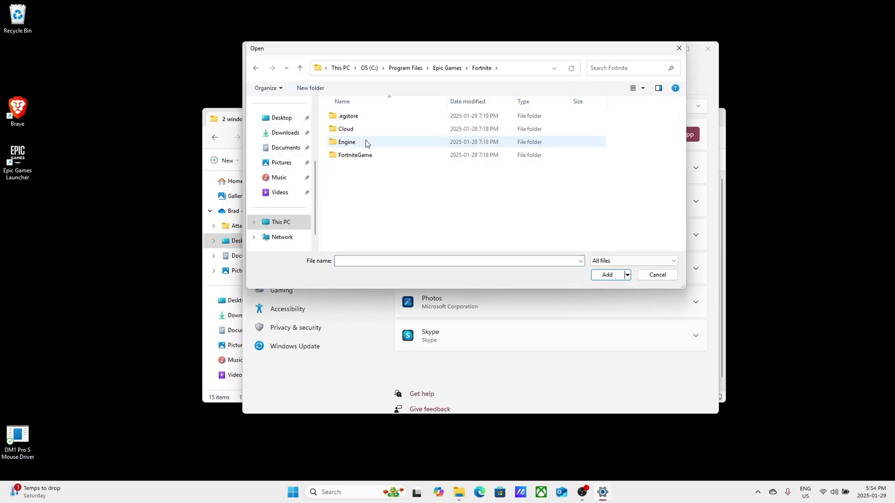
pyautogui.doubleClick(369, 154)
pyautogui.doubleClick(371, 117)
pyautogui.doubleClick(373, 117)
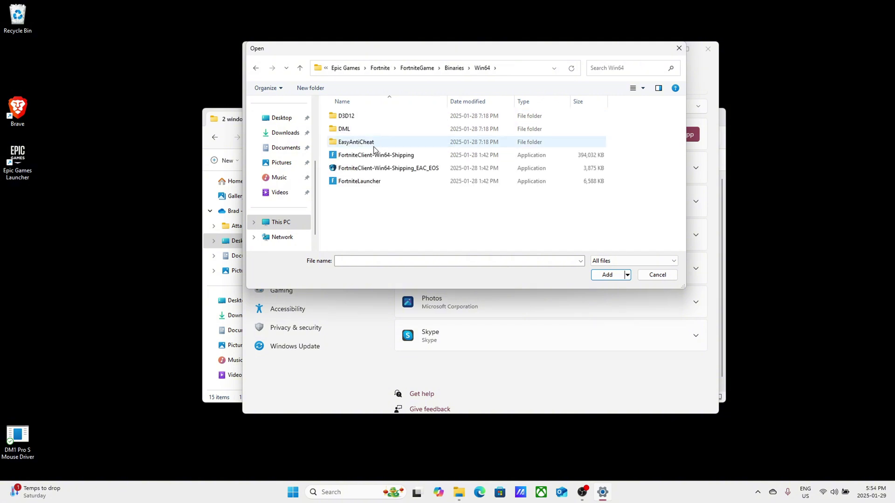
pyautogui.doubleClick(388, 157)
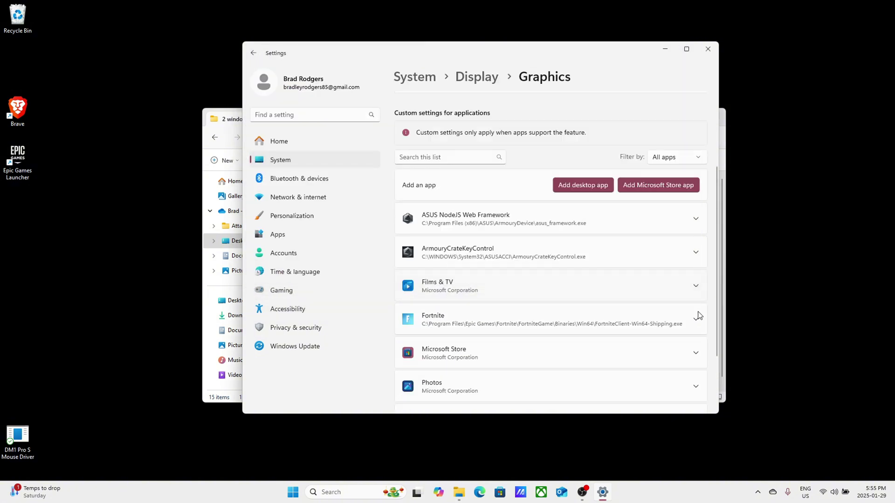
# Set Fortnite's GPU preference to High Performance (NVIDIA GeForce GTX 1650 Ti)
pyautogui.click(698, 322)
pyautogui.scroll(-3, 627, 303)
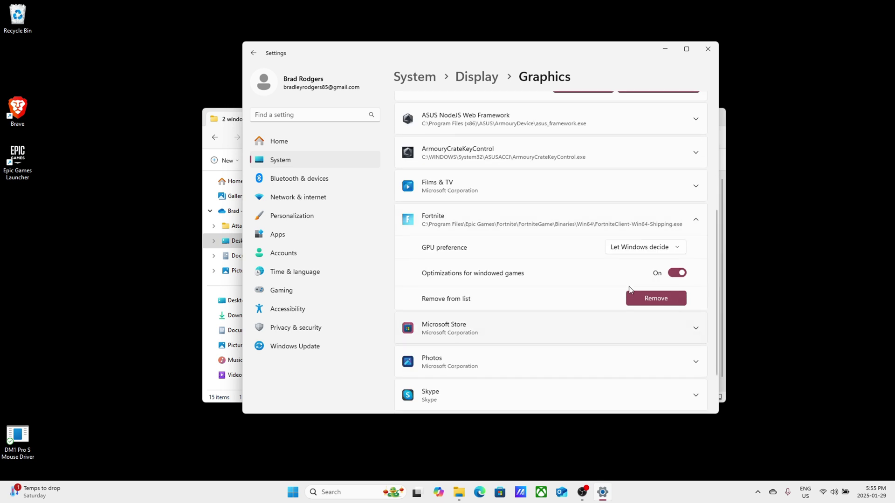
pyautogui.click(642, 253)
pyautogui.click(640, 280)
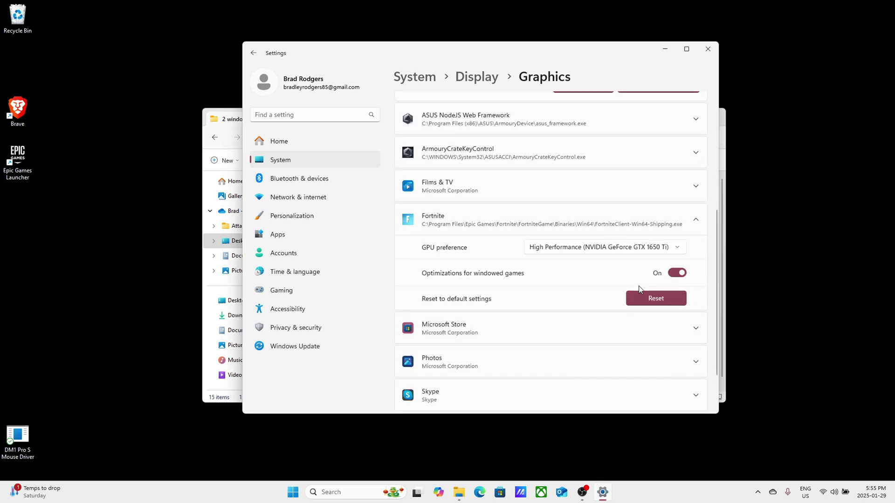
pyautogui.hotkey('alt', 'Left')
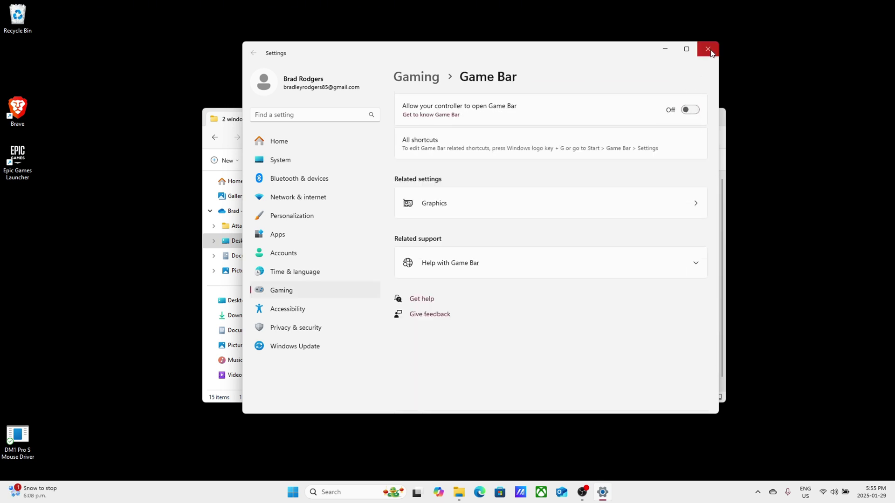
# Turn off Animation effects in the Accessibility visual effects and close the settings
pyautogui.hotkey('alt', 'Left')
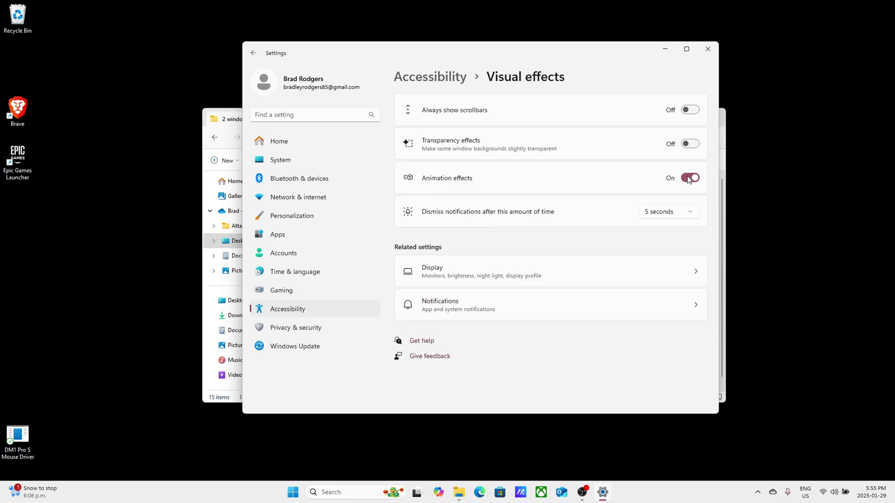
pyautogui.click(689, 178)
pyautogui.click(708, 49)
# Find the Keyboard control panel and apply the shortest repeat delay and the fastest repeat rate
pyautogui.press('super')
pyautogui.write('key')
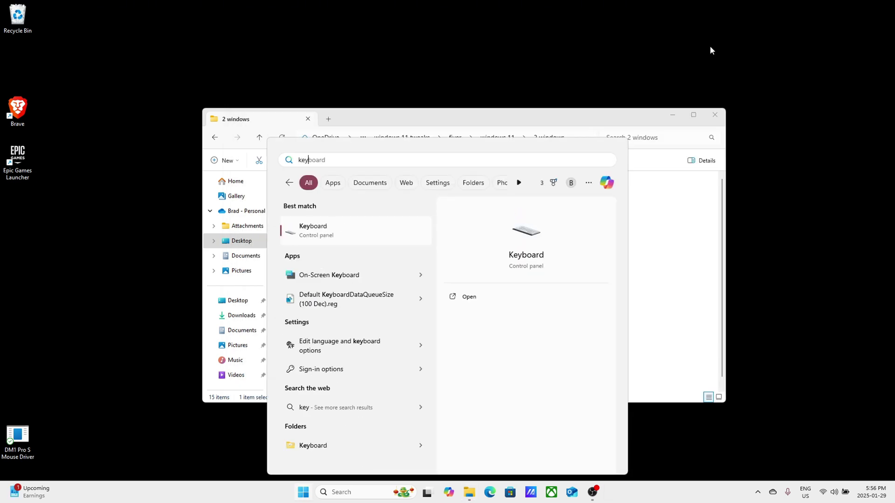
pyautogui.click(394, 233)
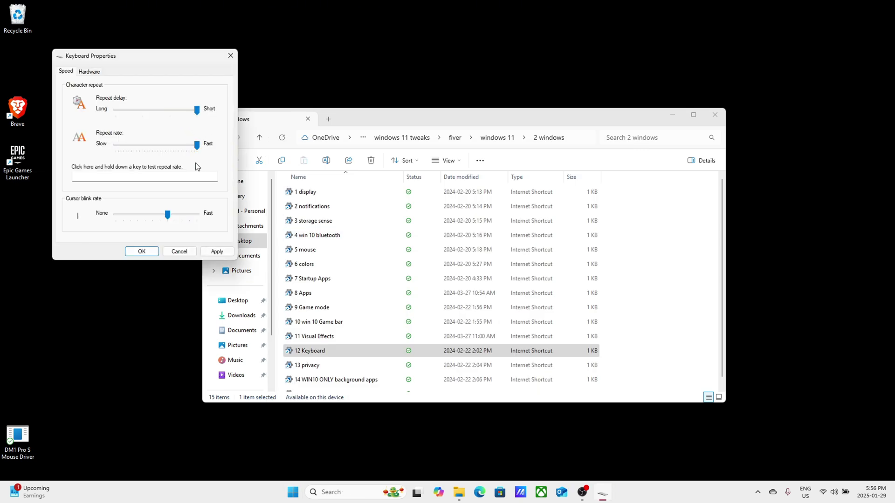
pyautogui.click(221, 250)
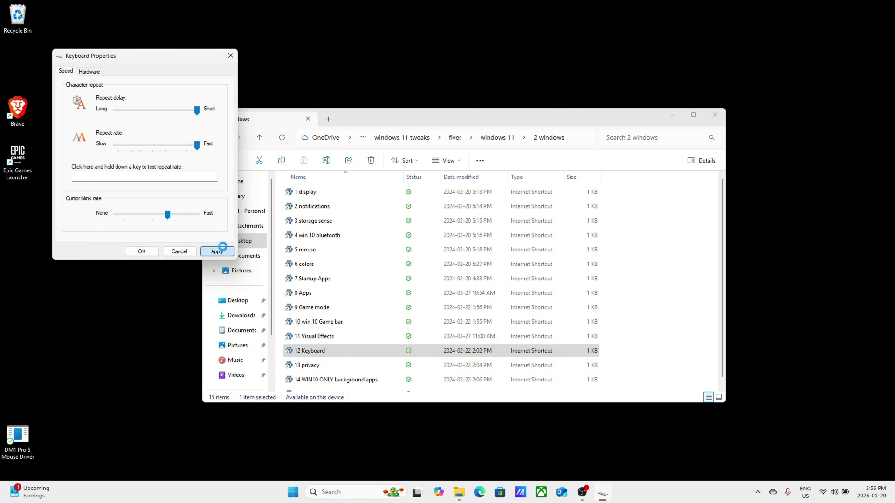
pyautogui.click(142, 251)
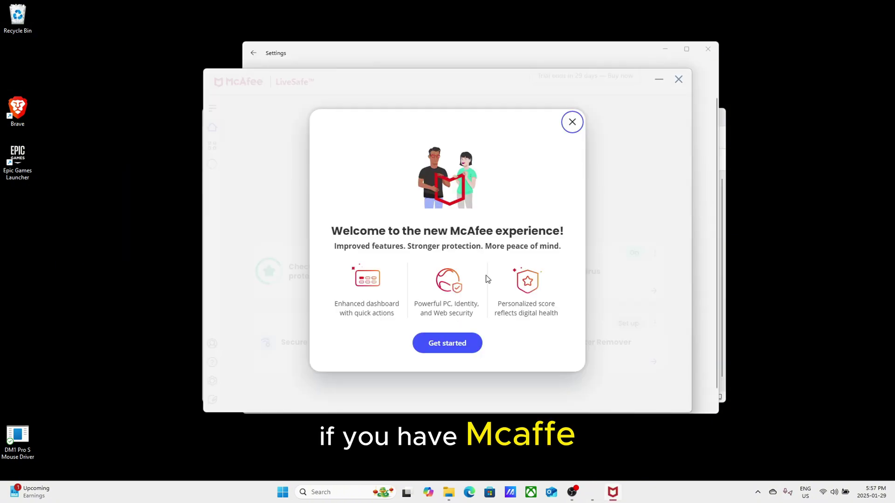
# Dismiss the McAfee welcome message and view the General Settings section of its general settings and alerts
pyautogui.click(447, 344)
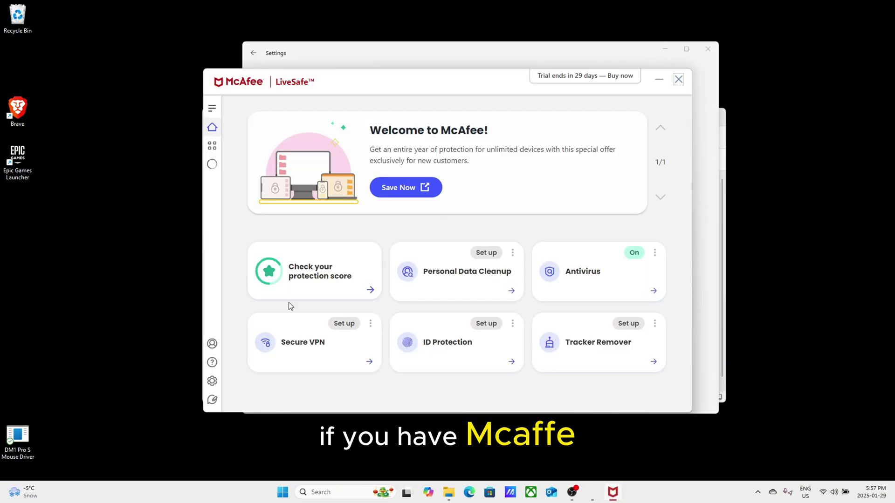
pyautogui.click(213, 108)
pyautogui.click(468, 179)
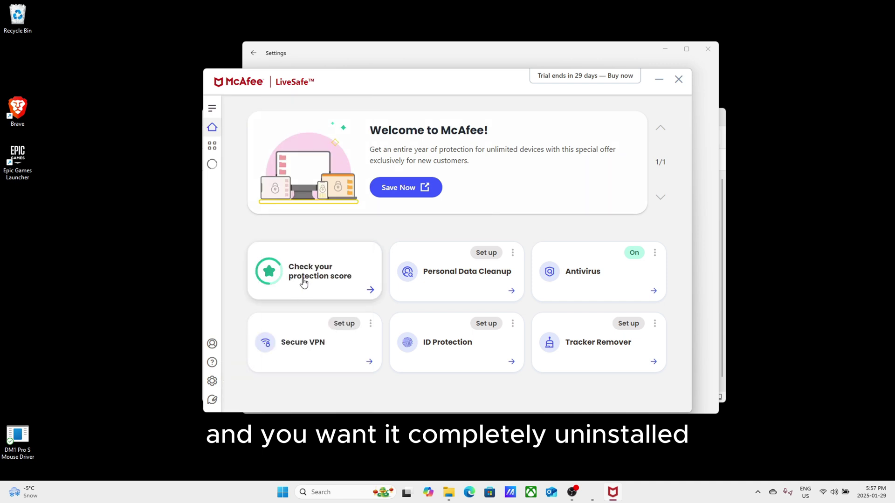
pyautogui.click(212, 381)
pyautogui.click(268, 143)
pyautogui.click(305, 205)
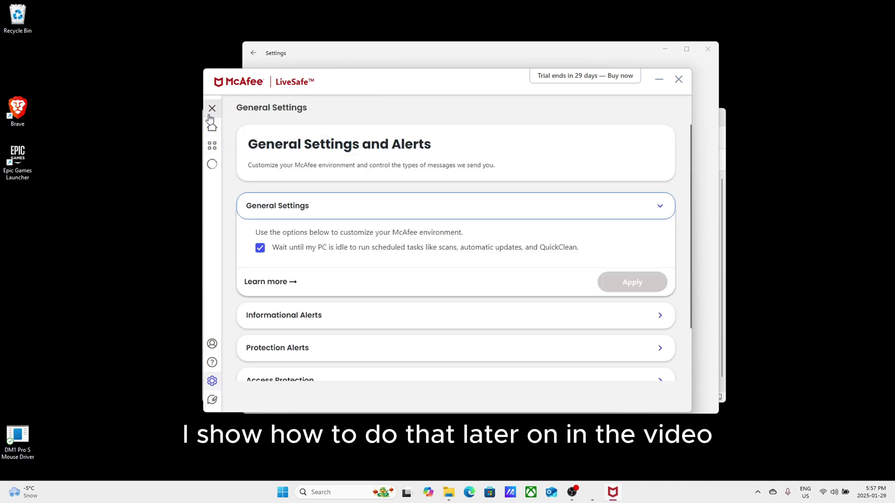
# Turn off McAfee's Real-Time Scanning, choosing when it should resume
pyautogui.click(212, 145)
pyautogui.click(270, 219)
pyautogui.click(634, 155)
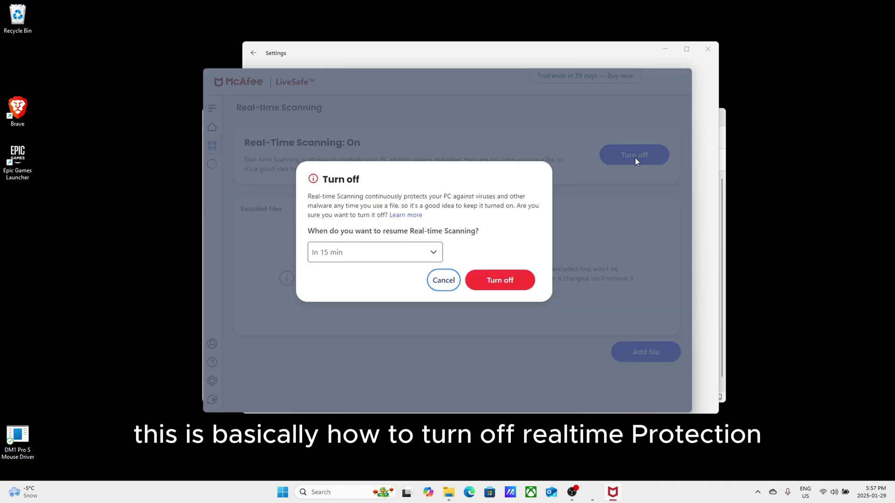
pyautogui.click(417, 255)
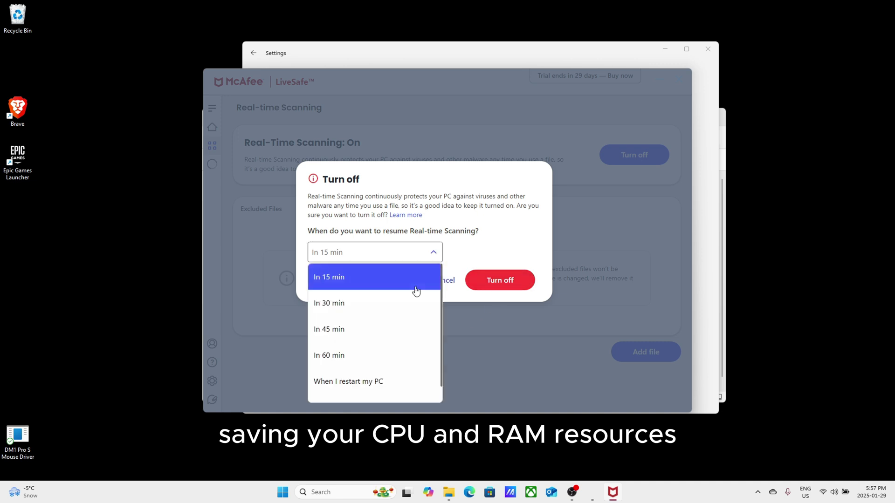
pyautogui.click(380, 379)
pyautogui.click(432, 253)
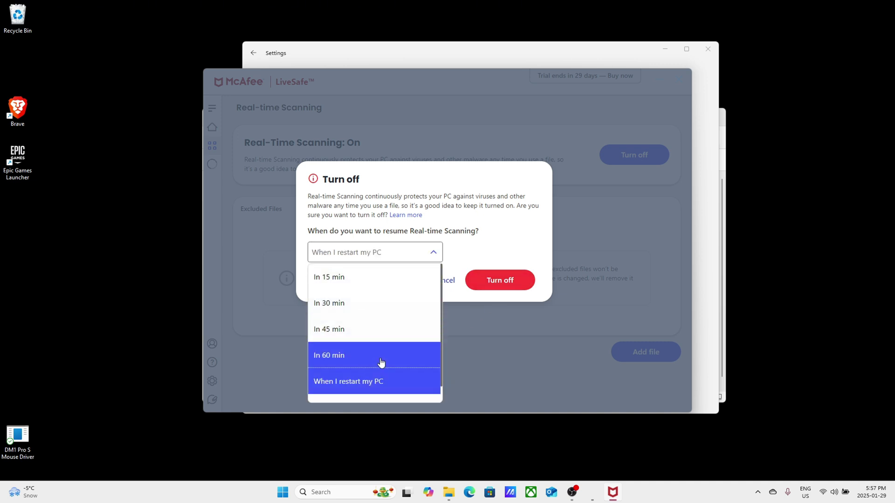
pyautogui.scroll(-1, 382, 385)
pyautogui.click(382, 386)
pyautogui.click(505, 286)
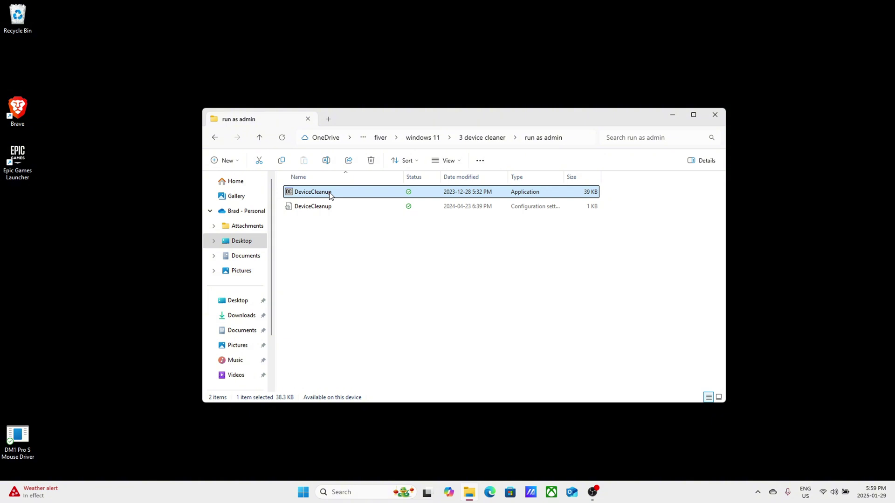
# Run DeviceCleanup as administrator, remove all the non-present devices and close the tool
pyautogui.rightClick(330, 195)
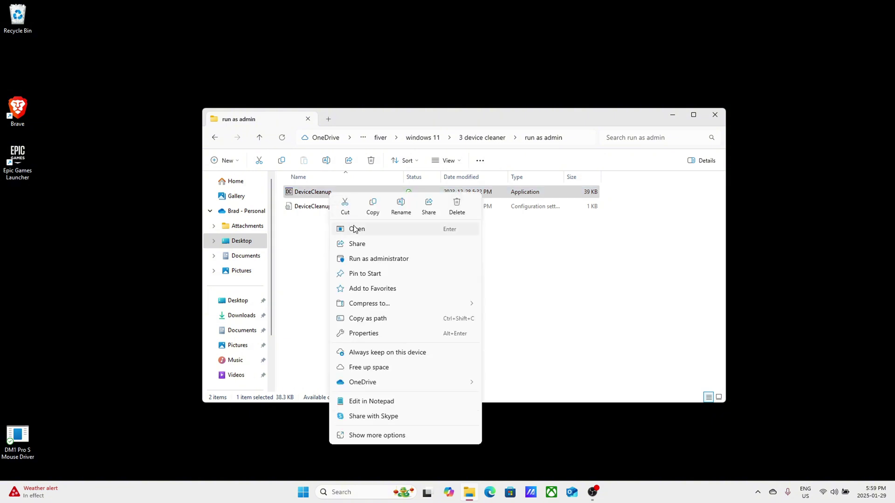
pyautogui.click(371, 259)
pyautogui.click(325, 148)
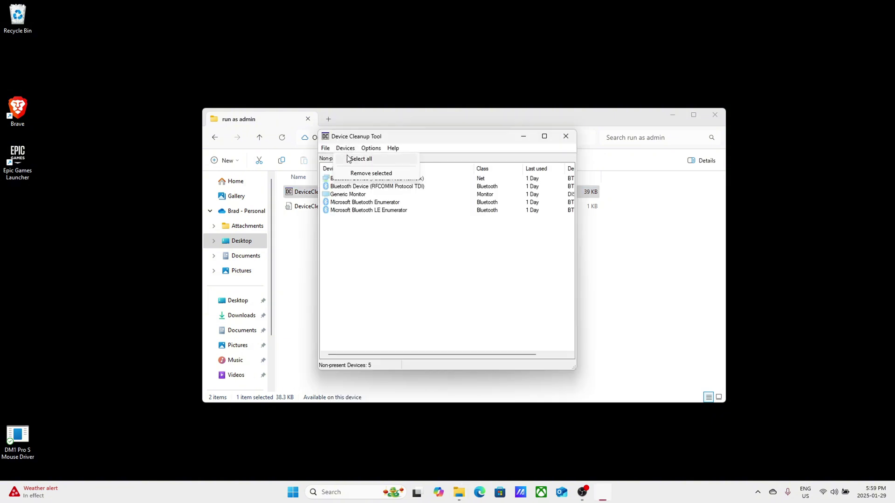
pyautogui.click(357, 159)
pyautogui.click(345, 148)
pyautogui.click(353, 173)
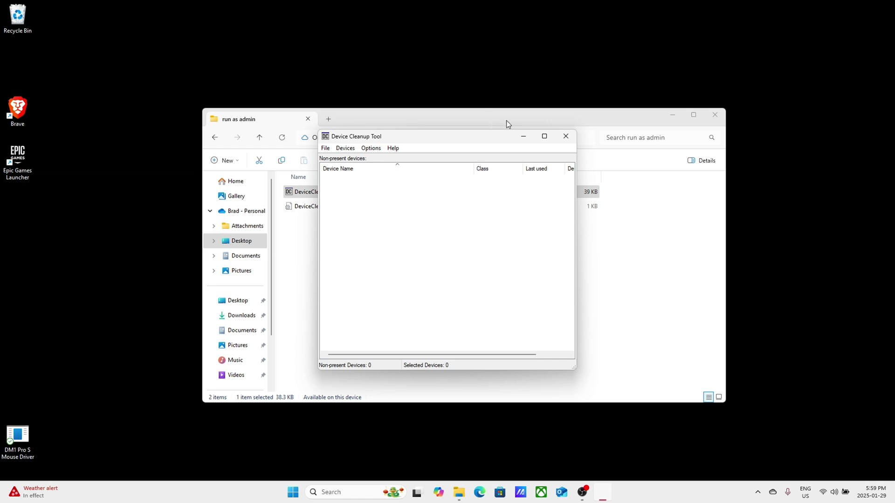
pyautogui.click(566, 136)
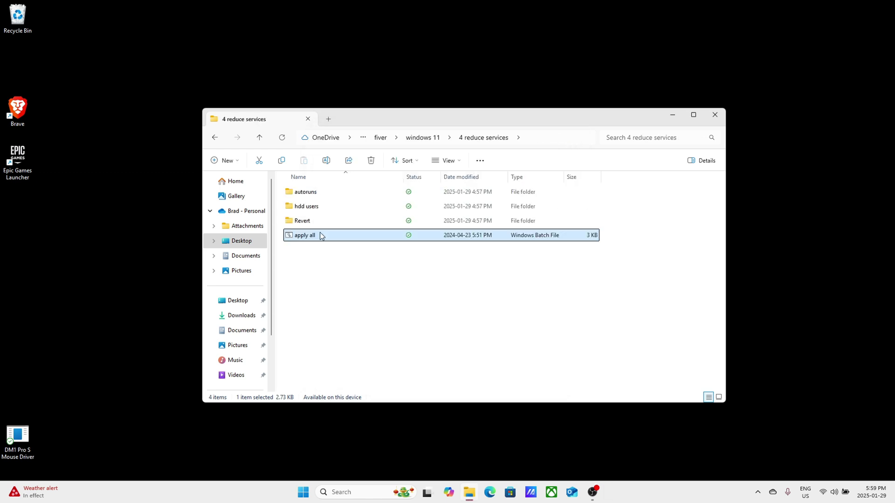
# Run the "apply all" batch file in the "4 reduce services" folder as administrator
pyautogui.rightClick(320, 232)
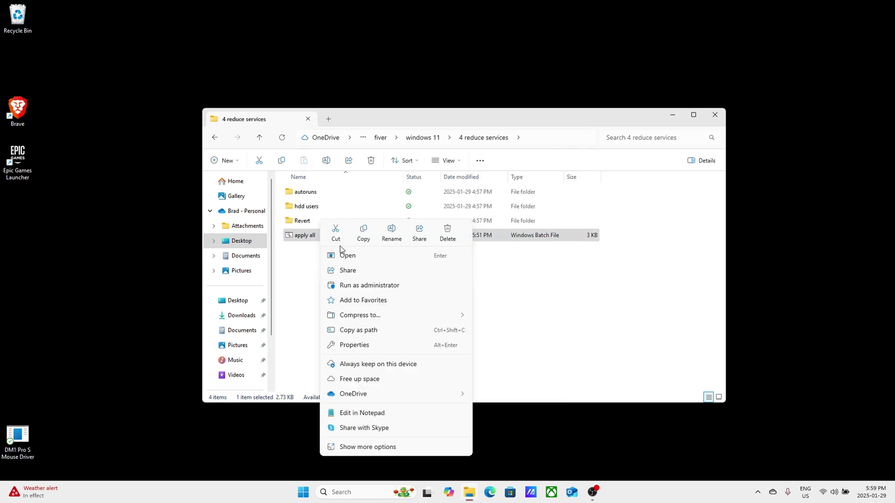
pyautogui.click(361, 287)
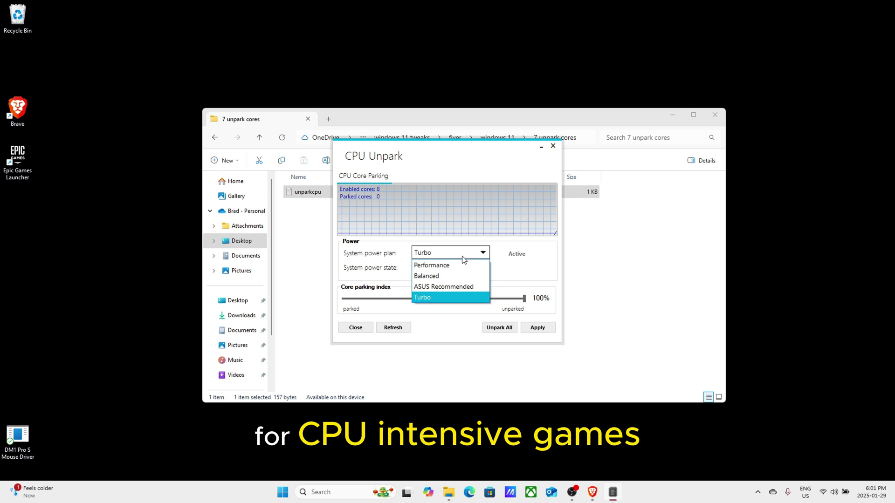
# Apply a 100% core parking index to the Turbo power plan in CPU Unpark, with the Plugged In (AC) power state
pyautogui.click(463, 256)
pyautogui.moveTo(525, 299); pyautogui.dragTo(591, 321)
pyautogui.click(553, 324)
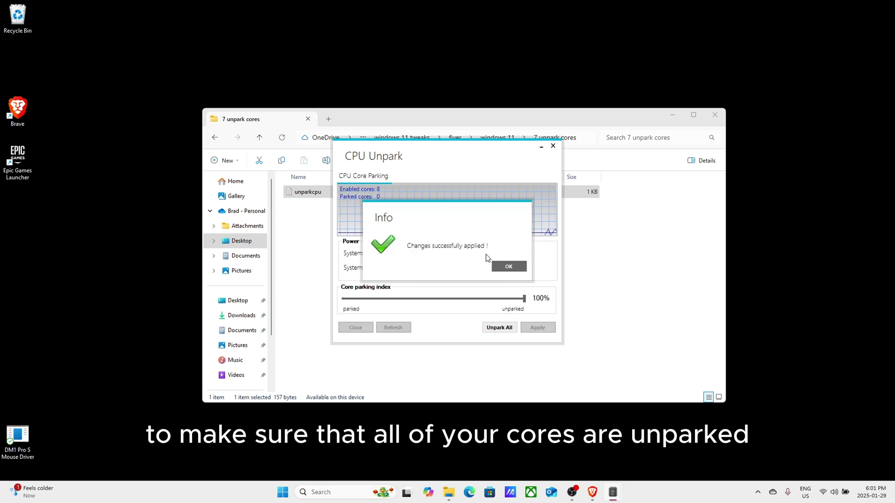
pyautogui.click(508, 267)
pyautogui.click(479, 268)
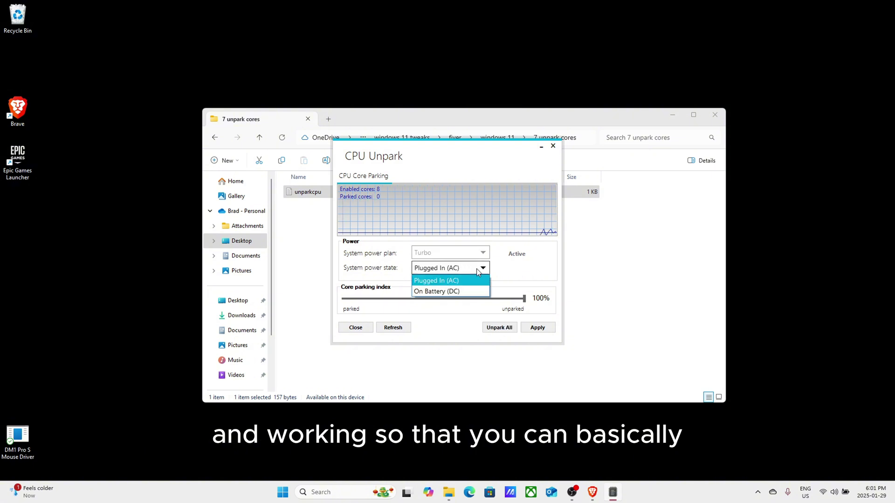
pyautogui.click(478, 270)
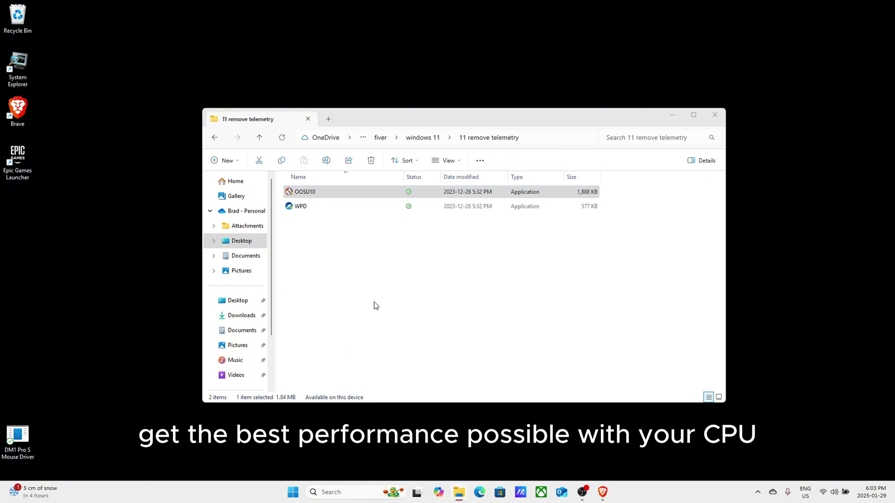
# Apply only the recommended privacy settings in O&O ShutUp10++ and close the program, acknowledging its closing note
pyautogui.click(322, 208)
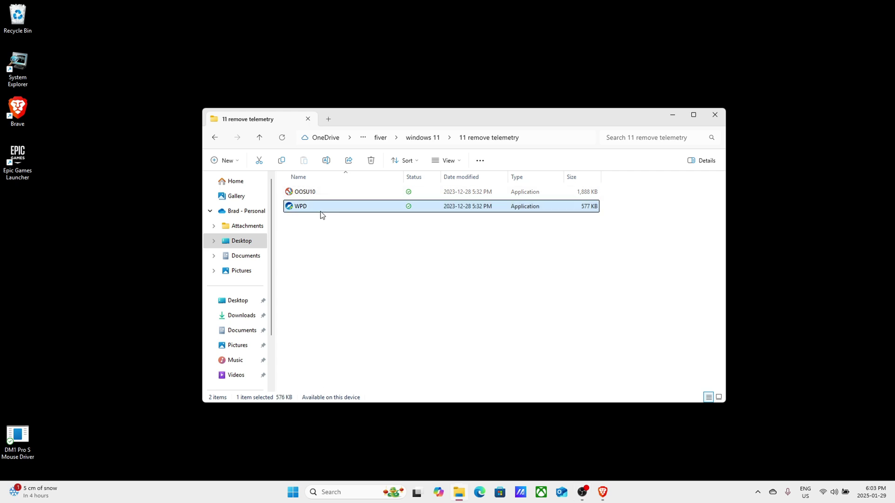
pyautogui.click(290, 124)
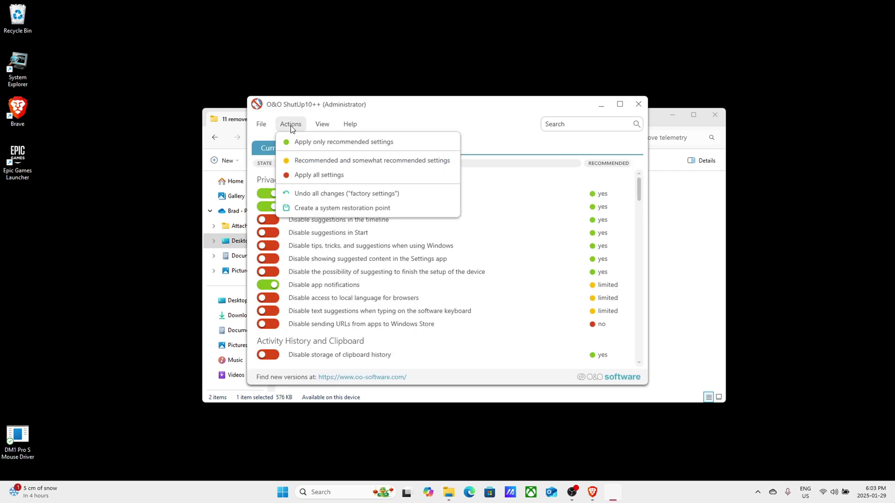
pyautogui.click(317, 146)
pyautogui.click(447, 291)
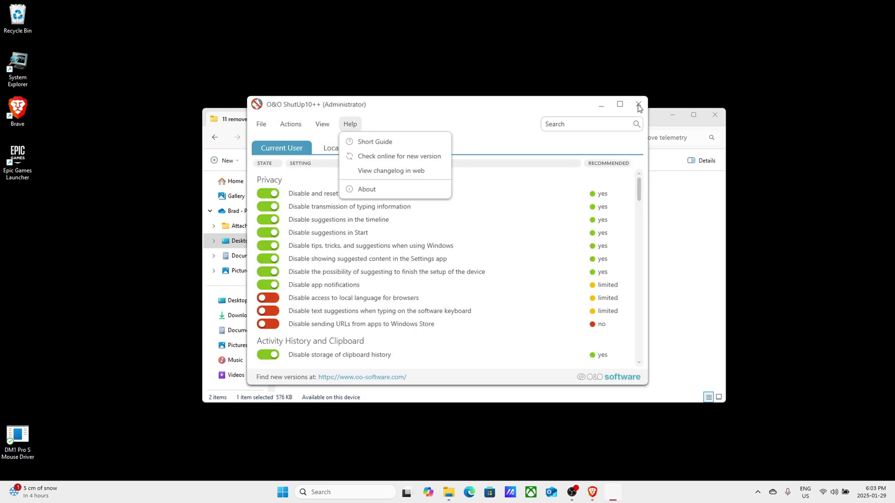
pyautogui.click(639, 104)
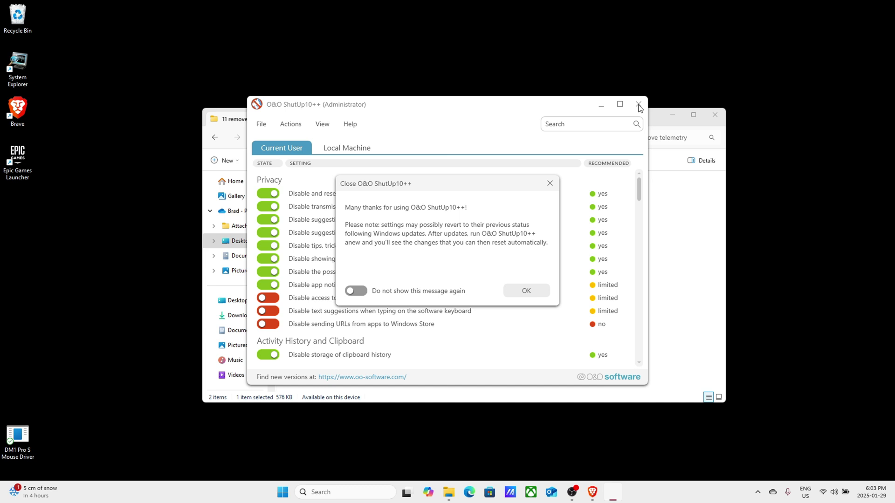
pyautogui.click(527, 291)
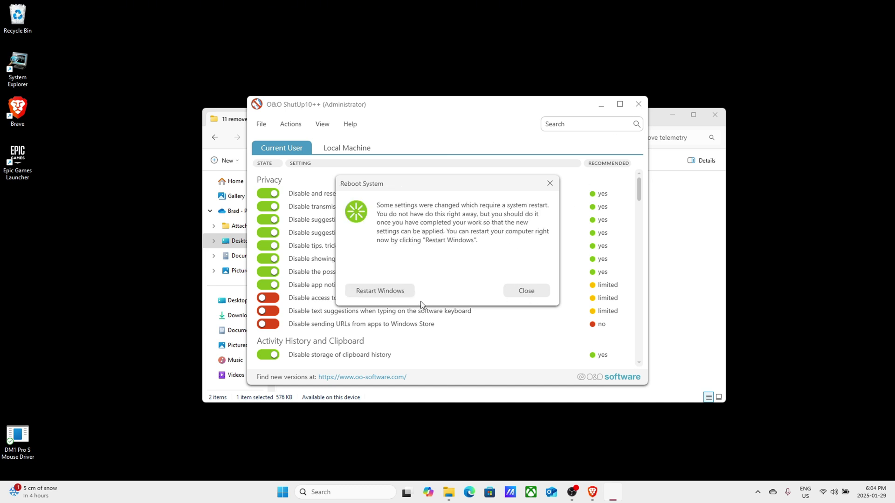
# Close the reboot prompt without restarting Windows, and use WPD to disable telemetry and block the telemetry IPs
pyautogui.click(527, 291)
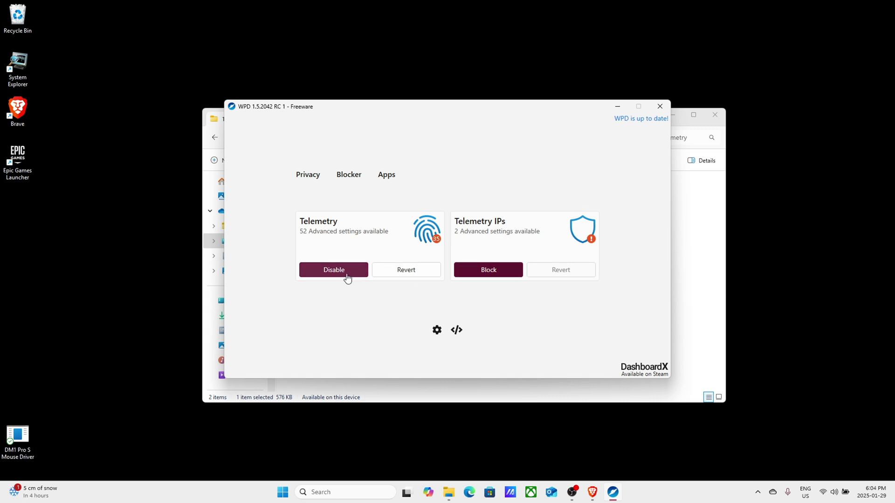
pyautogui.click(341, 273)
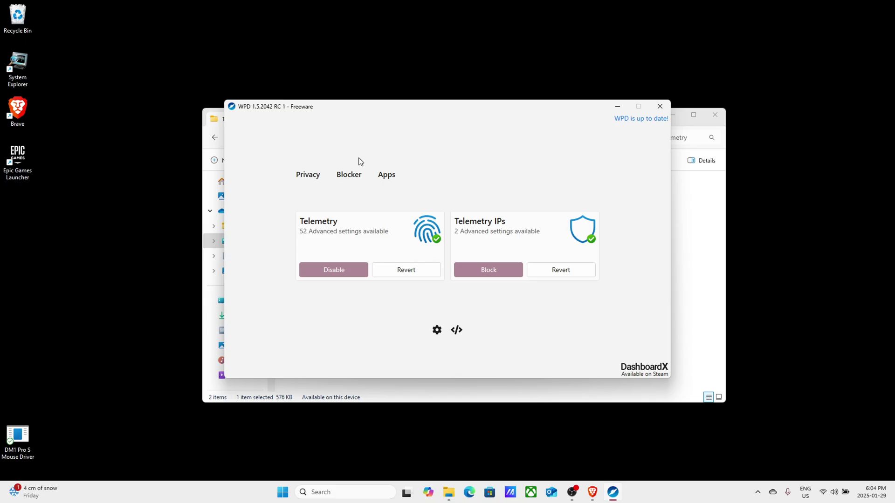
# Delete selected unneeded apps in WPD, including Armoury Crate, AURA Creator, Game Bar, Mail and Calendar, Microsoft Teams (personal), MyASUS, News, OneDrive, Skype and Solitaire
pyautogui.click(386, 174)
pyautogui.click(353, 216)
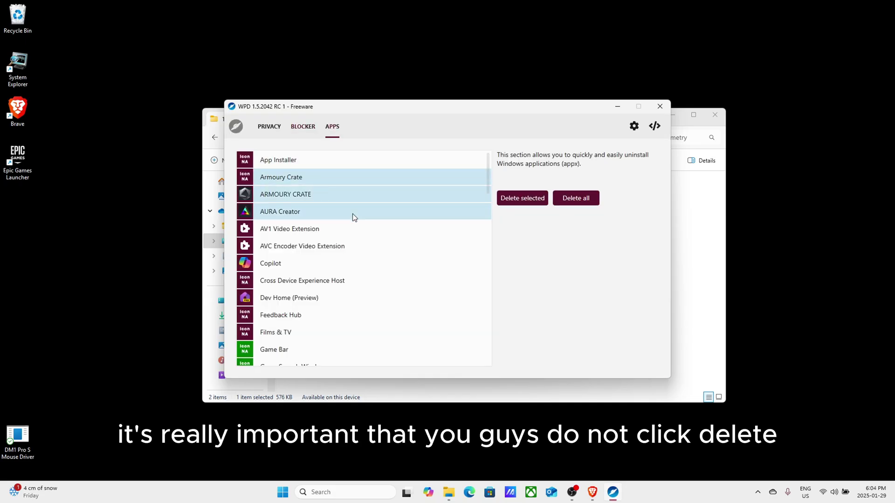
pyautogui.scroll(-8, 335, 281)
pyautogui.click(291, 291)
pyautogui.click(286, 274)
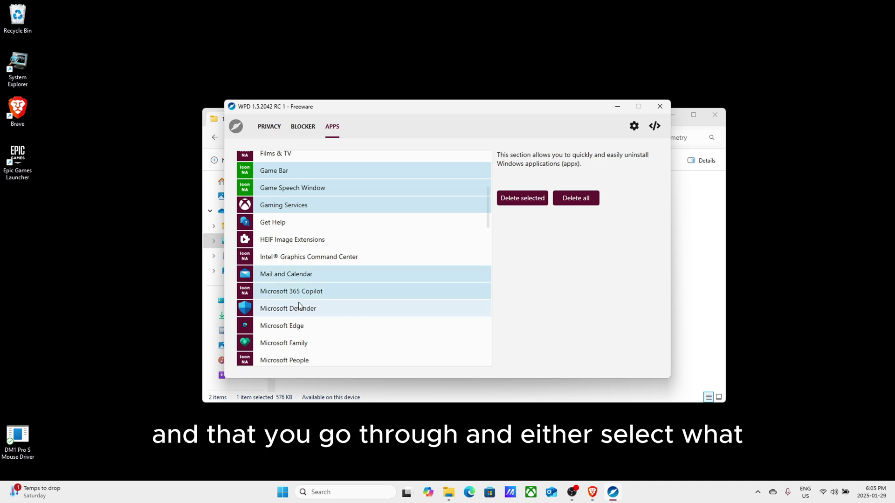
pyautogui.click(302, 309)
pyautogui.click(298, 344)
pyautogui.scroll(-10, 310, 345)
pyautogui.click(328, 300)
pyautogui.click(326, 342)
pyautogui.click(325, 271)
pyautogui.scroll(-2, 325, 358)
pyautogui.click(320, 340)
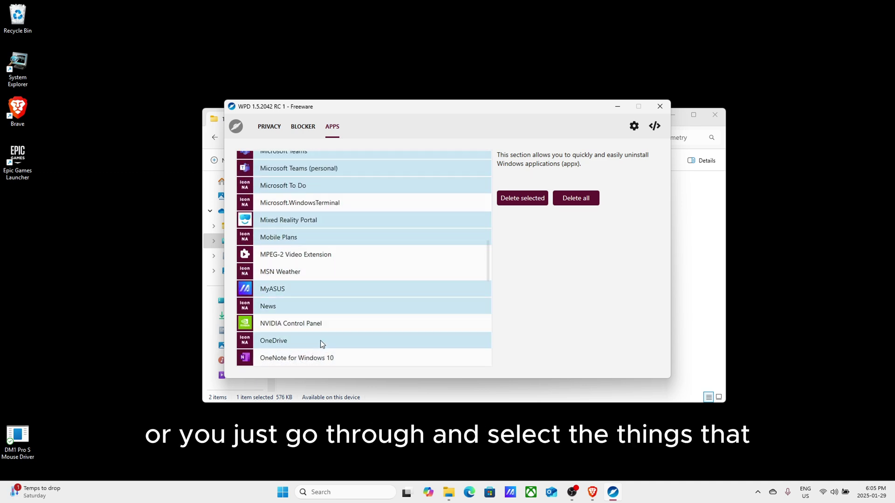
pyautogui.scroll(-5, 321, 340)
pyautogui.click(310, 289)
pyautogui.click(308, 306)
pyautogui.scroll(-7, 308, 339)
pyautogui.click(299, 271)
pyautogui.click(300, 307)
pyautogui.scroll(-5, 307, 322)
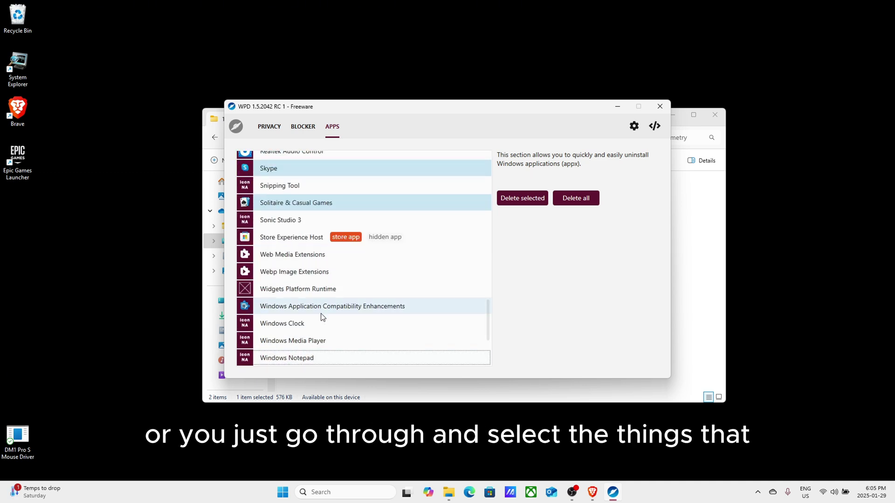
pyautogui.scroll(-6, 326, 355)
pyautogui.click(523, 198)
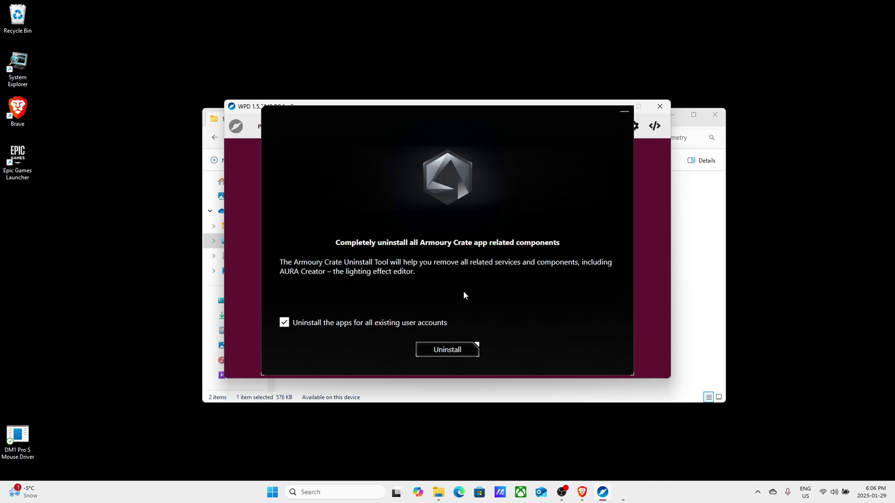
# Uninstall all Armoury Crate components for all existing user accounts, finish without restarting and close WPD
pyautogui.click(460, 350)
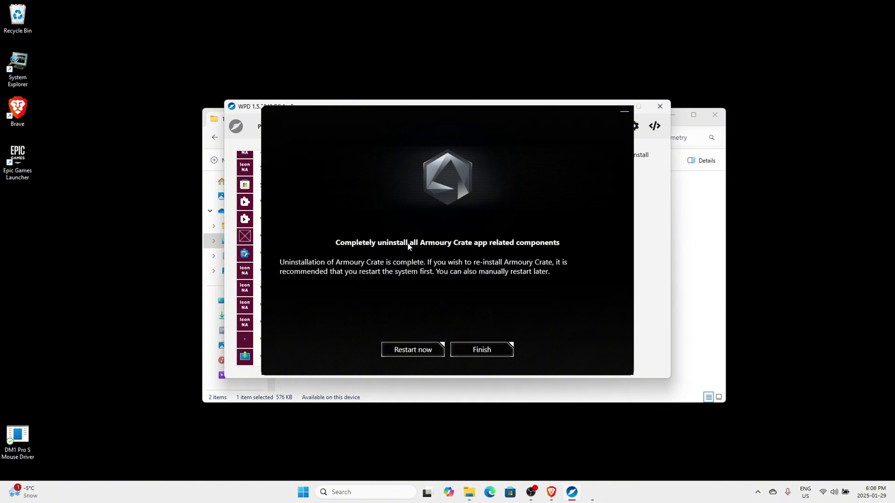
pyautogui.click(473, 350)
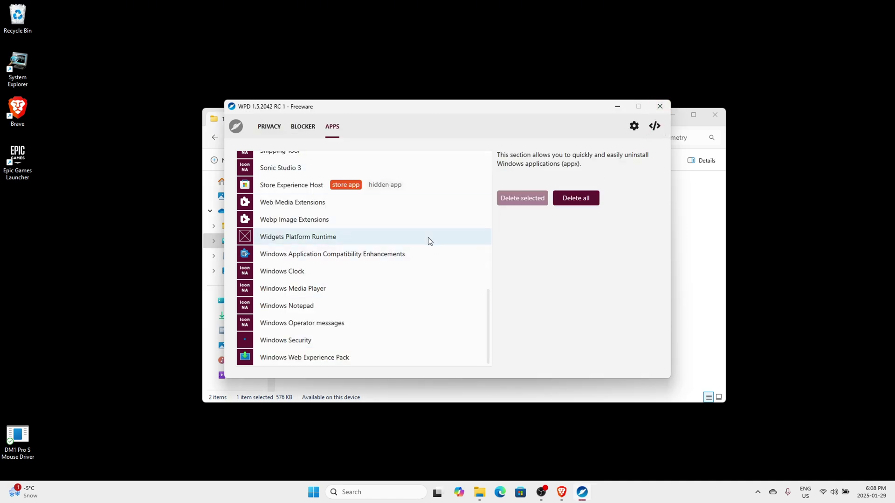
pyautogui.click(659, 106)
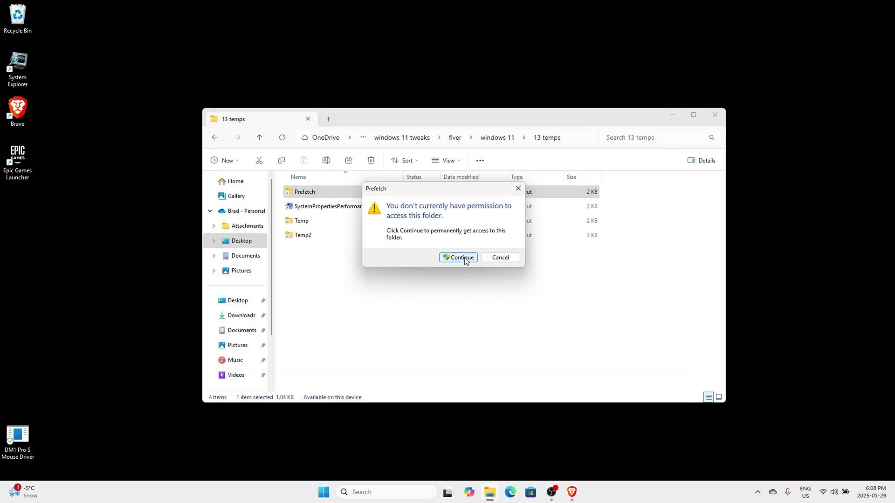
# Grant access to the Windows Prefetch folder and delete all its files, skipping the one in use
pyautogui.click(459, 257)
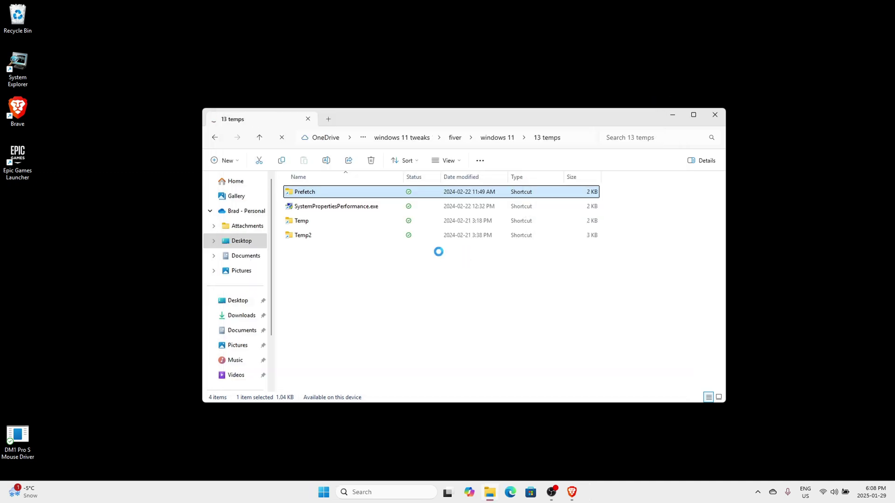
pyautogui.hotkey('ctrl', 'a')
pyautogui.press('Delete')
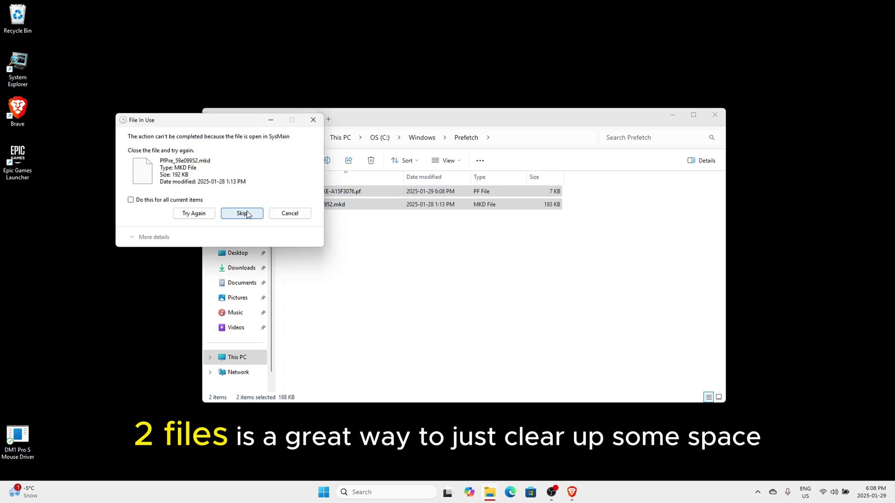
pyautogui.click(242, 213)
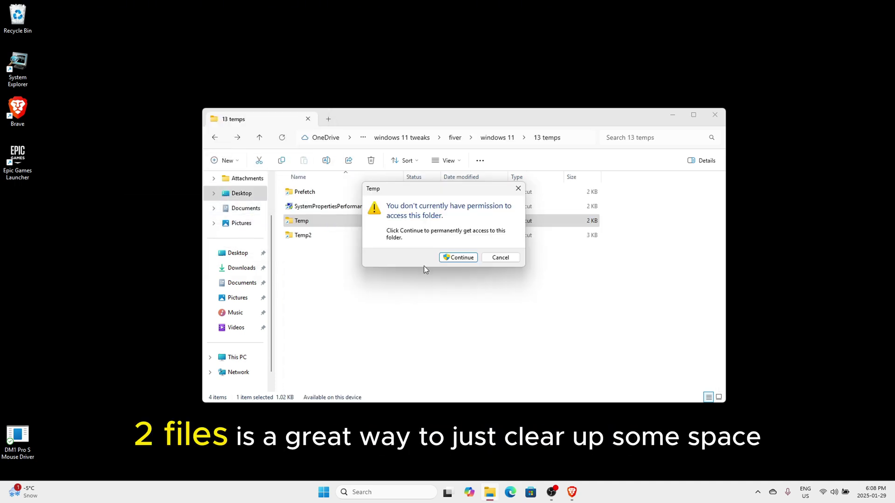
# Grant access to the Windows Temp folder and delete everything in it, skipping the files in use
pyautogui.click(458, 256)
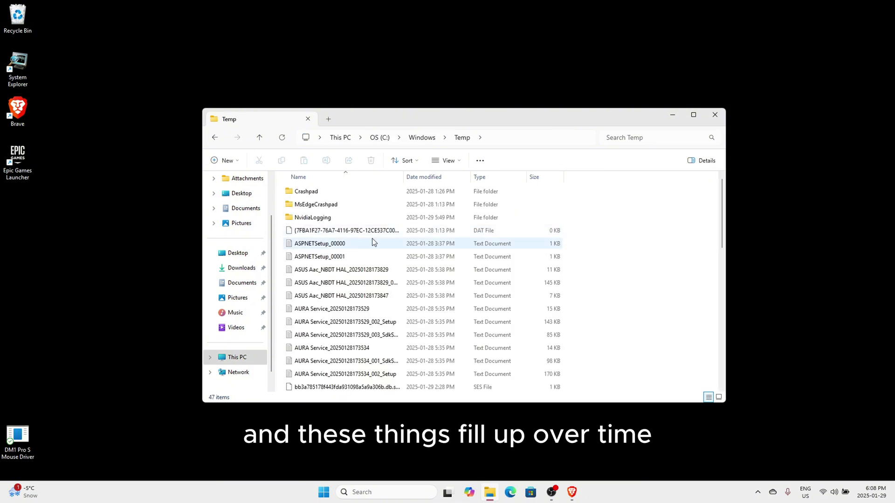
pyautogui.hotkey('ctrl', 'a')
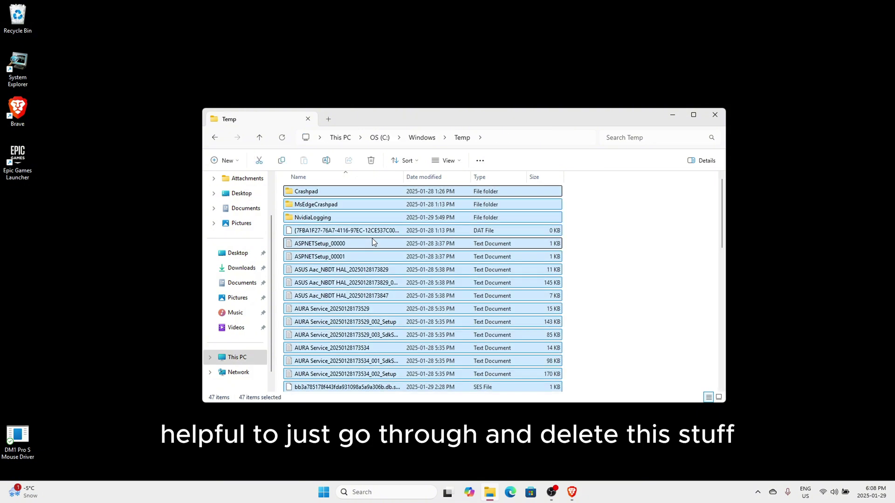
pyautogui.press('Delete')
pyautogui.click(420, 219)
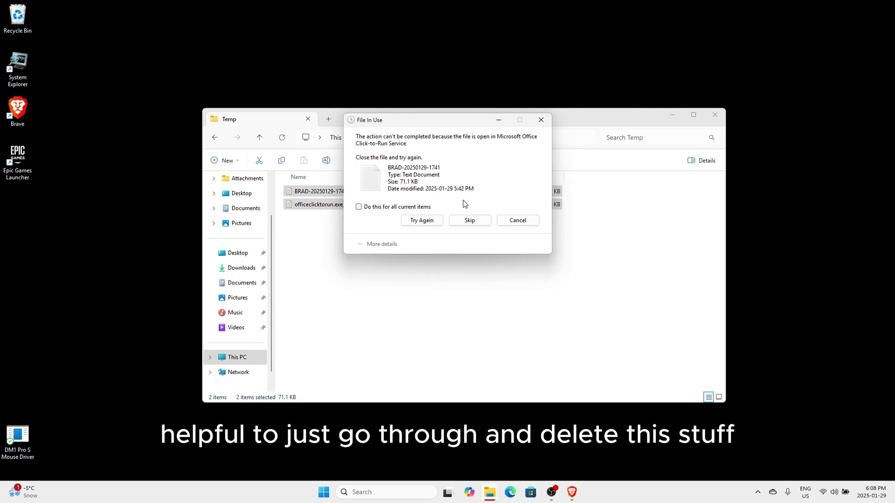
pyautogui.click(464, 220)
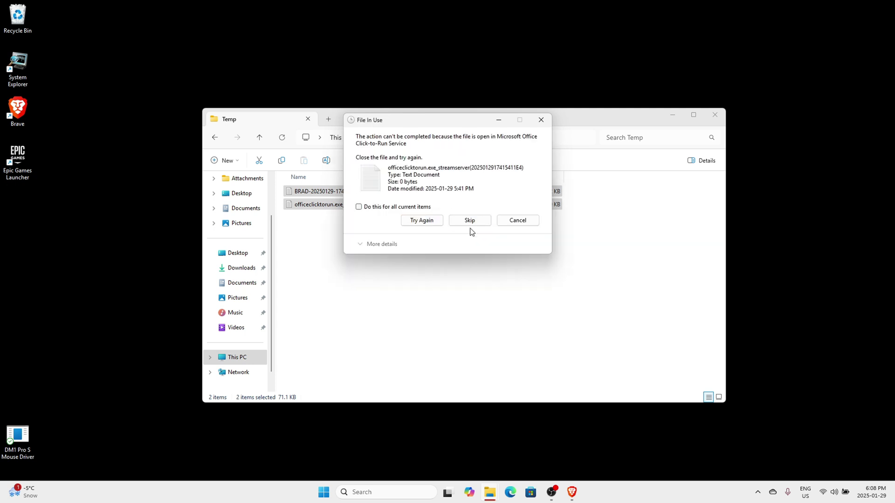
pyautogui.click(470, 222)
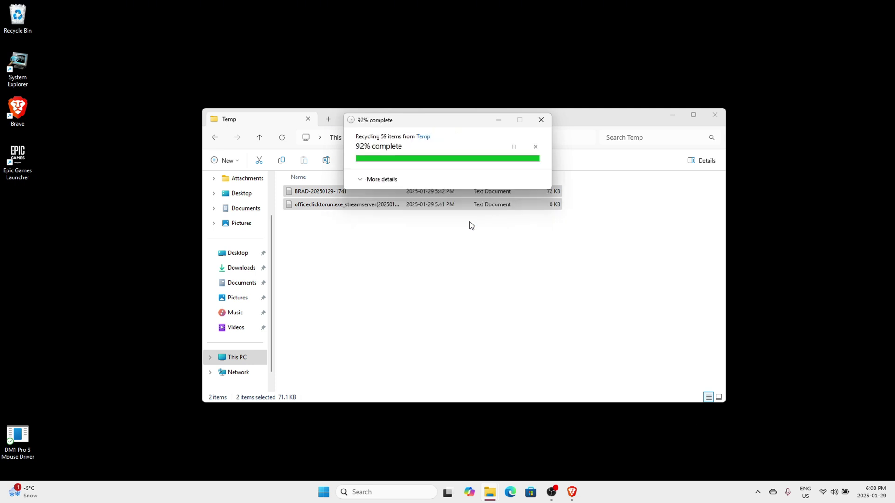
# Delete everything in the user's AppData Local Temp folder through the Temp2 shortcut, skipping all files in use
pyautogui.click(214, 137)
pyautogui.doubleClick(411, 234)
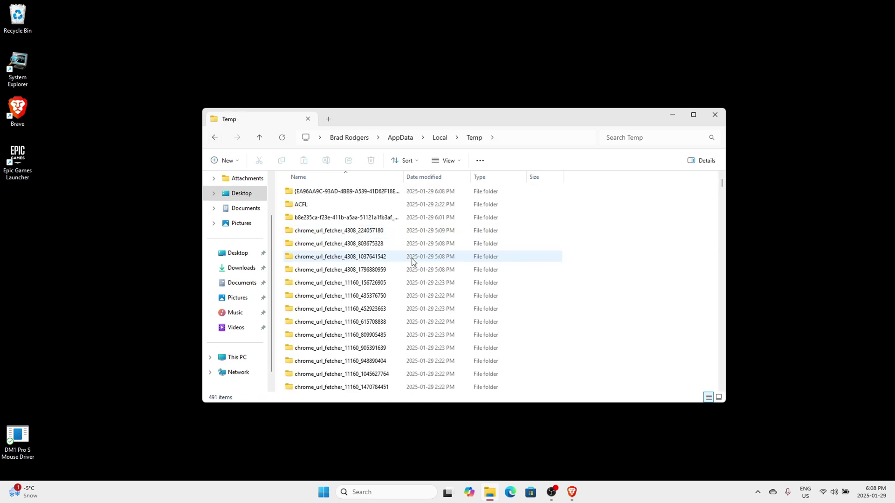
pyautogui.hotkey('ctrl', 'a')
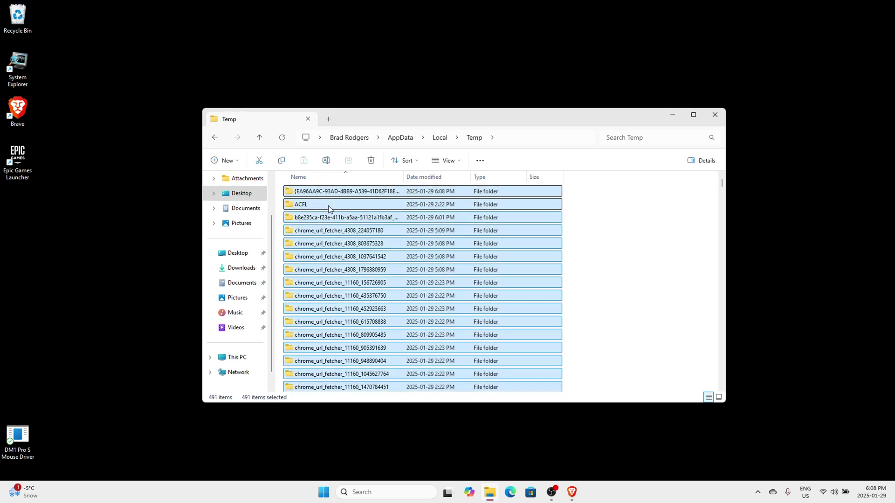
pyautogui.press('Delete')
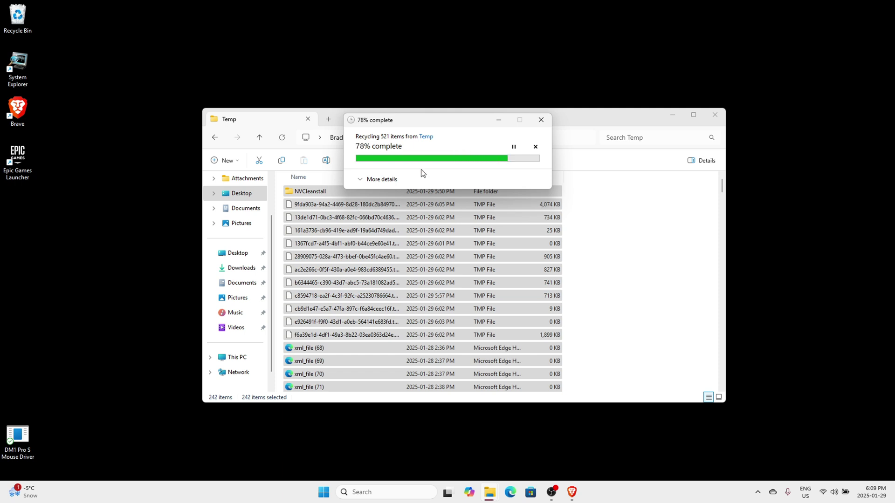
pyautogui.click(427, 201)
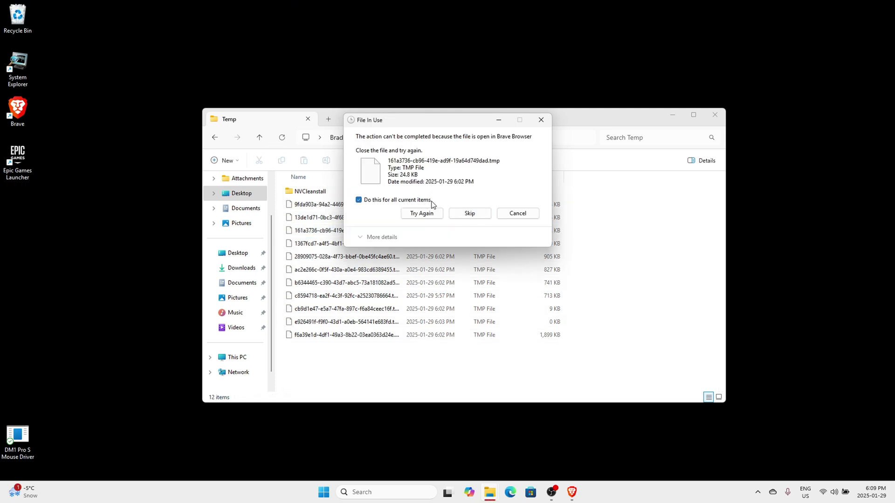
pyautogui.click(489, 216)
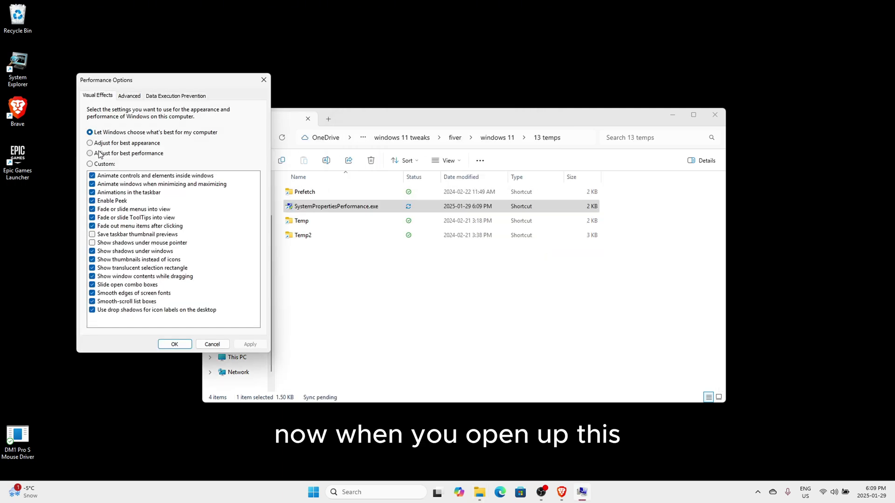
# Set the visual effects to best performance, keeping only thumbnails instead of icons and smooth edges of screen fonts, and apply them
pyautogui.click(99, 154)
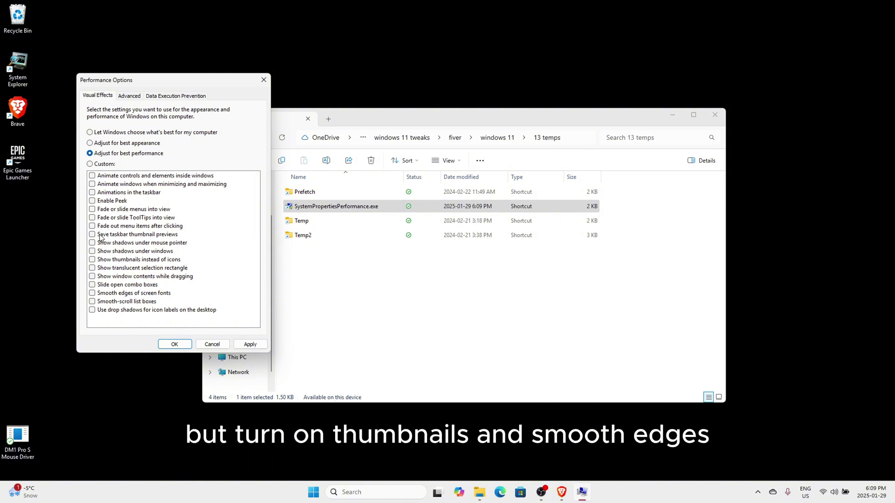
pyautogui.click(100, 262)
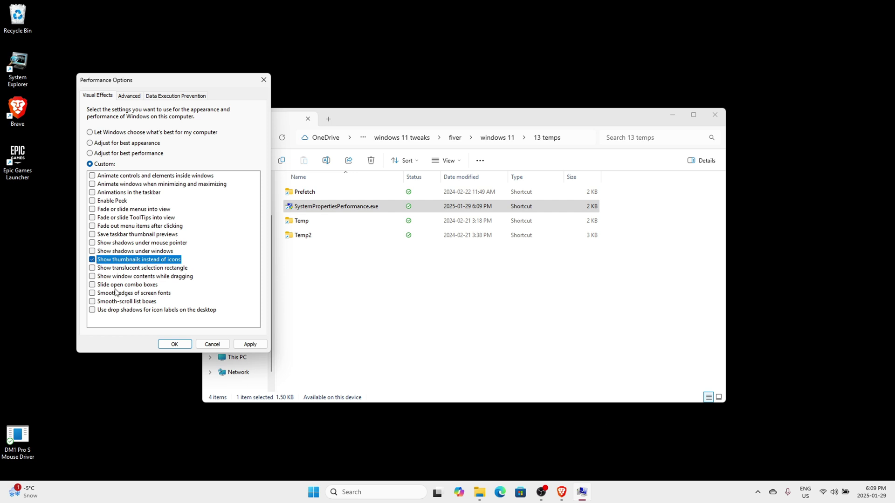
pyautogui.click(96, 295)
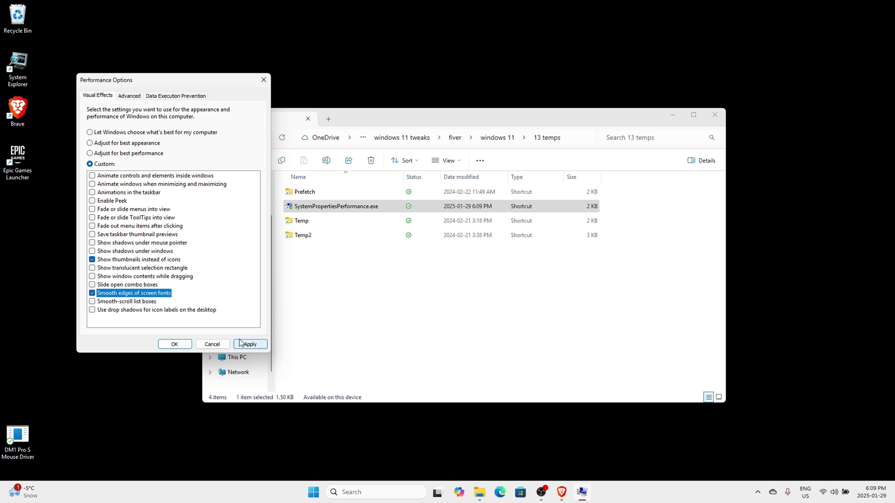
pyautogui.click(243, 343)
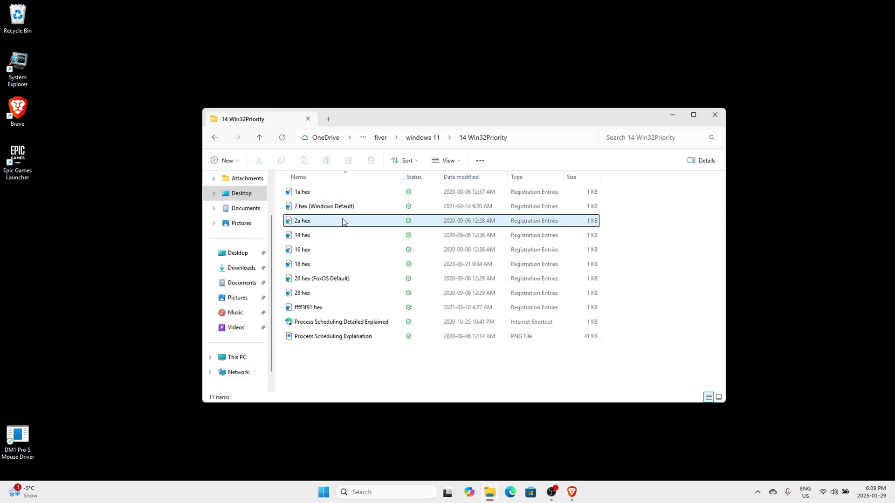
# Merge the "2a hex" registry file from the "14 Win32Priority" folder into the registry and confirm it
pyautogui.rightClick(343, 221)
pyautogui.moveTo(389, 271)
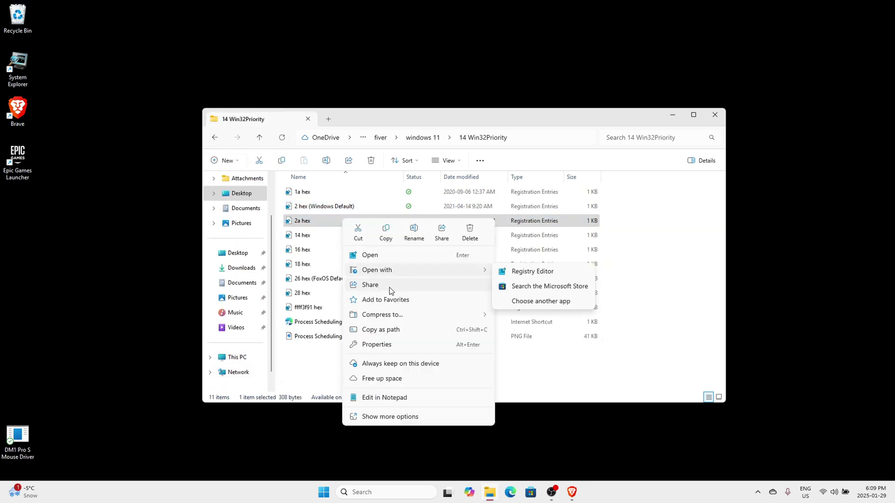
pyautogui.doubleClick(301, 223)
pyautogui.click(517, 258)
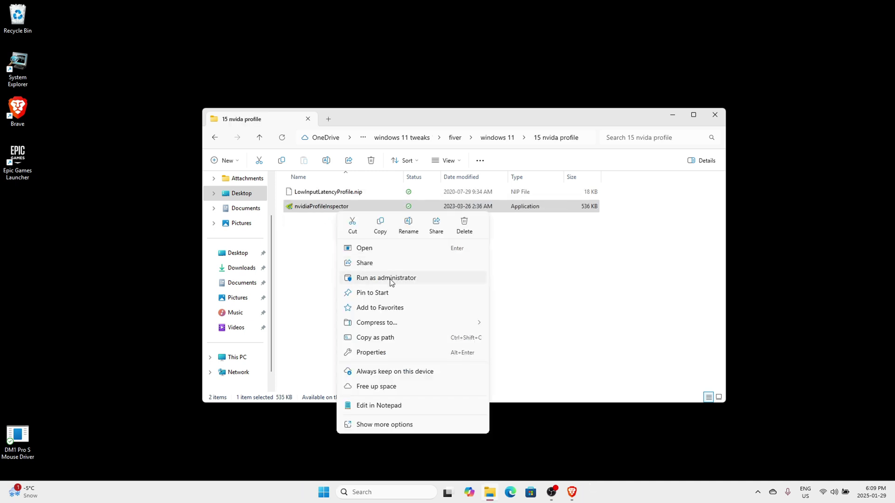
# Run nvidiaProfileInspector as administrator and import LowInputLatencyProfile.nip from the "15 nvida profile" folder
pyautogui.click(391, 280)
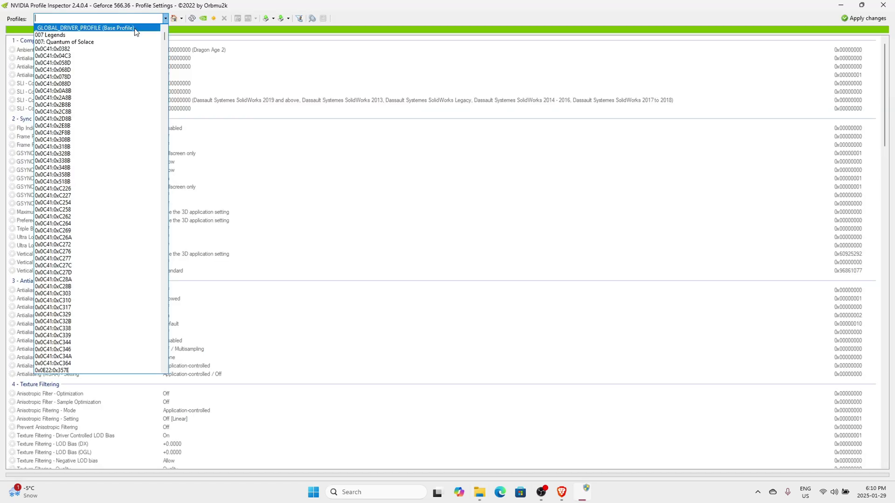
pyautogui.click(288, 19)
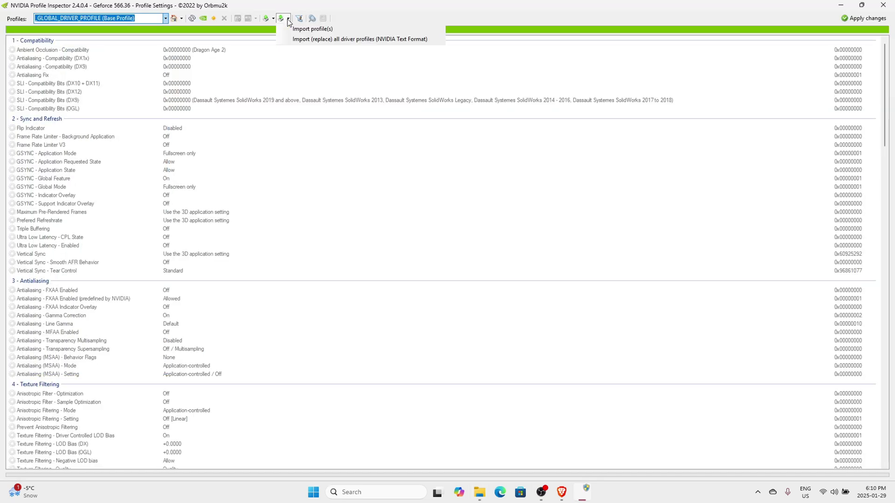
pyautogui.click(295, 28)
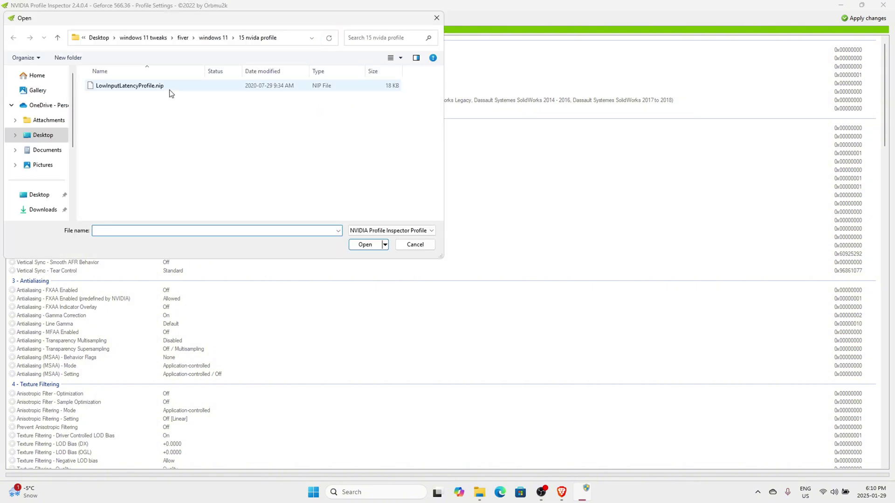
pyautogui.doubleClick(168, 88)
pyautogui.click(486, 277)
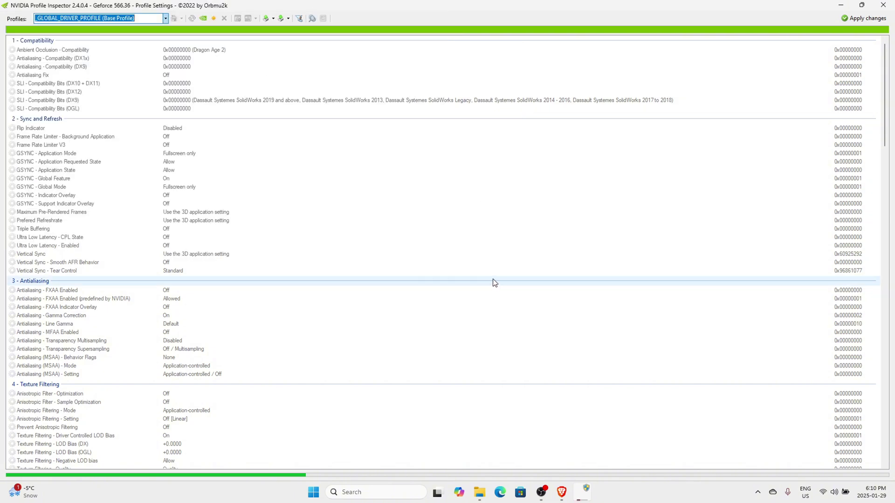
# Load the Fortnite profile in NVIDIA Profile Inspector and look through its settings
pyautogui.click(143, 17)
pyautogui.write('Fortnite')
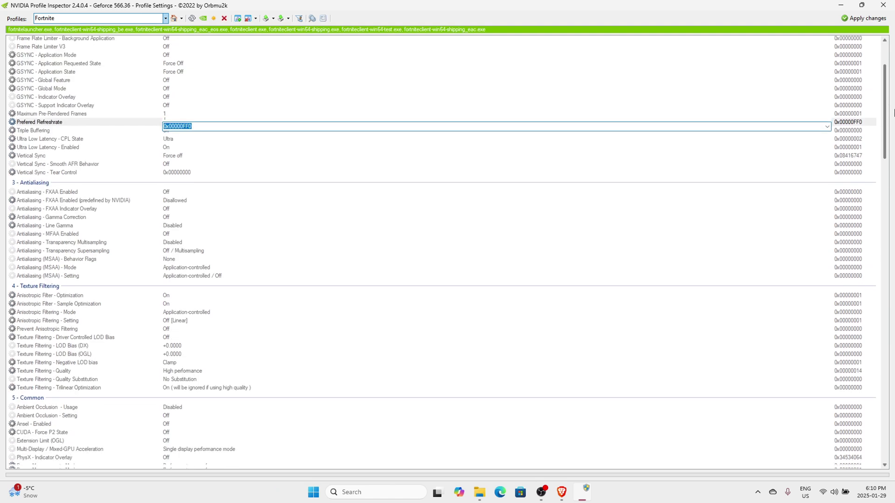
pyautogui.moveTo(885, 102); pyautogui.dragTo(894, 136)
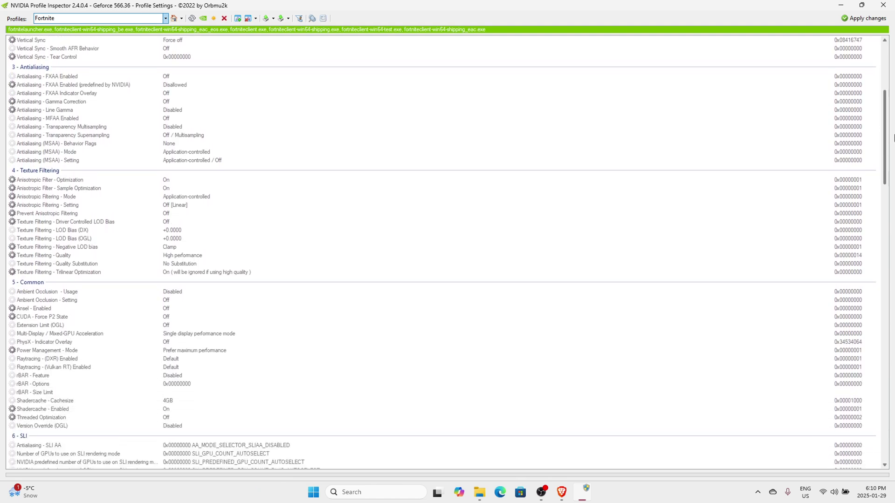
# Check the available Multi-Display / Mixed-GPU Acceleration modes for the Fortnite profile and close NVIDIA Profile Inspector
pyautogui.click(373, 275)
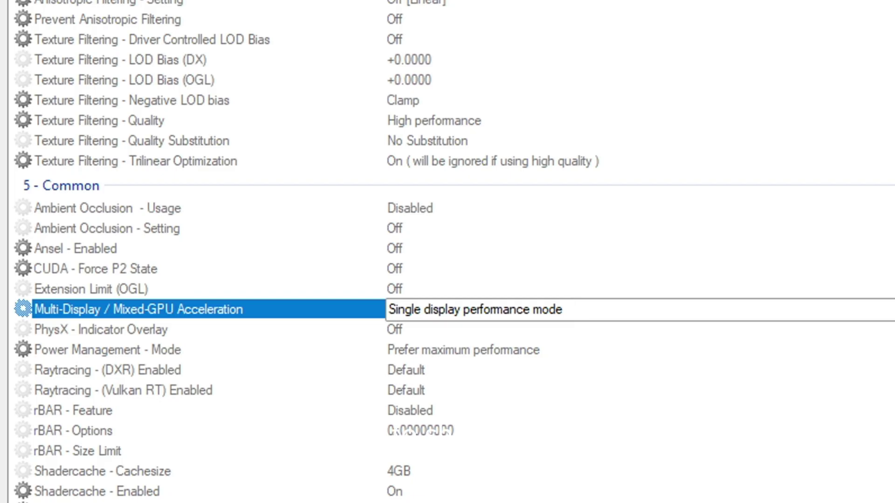
pyautogui.hotkey('alt', 'Down')
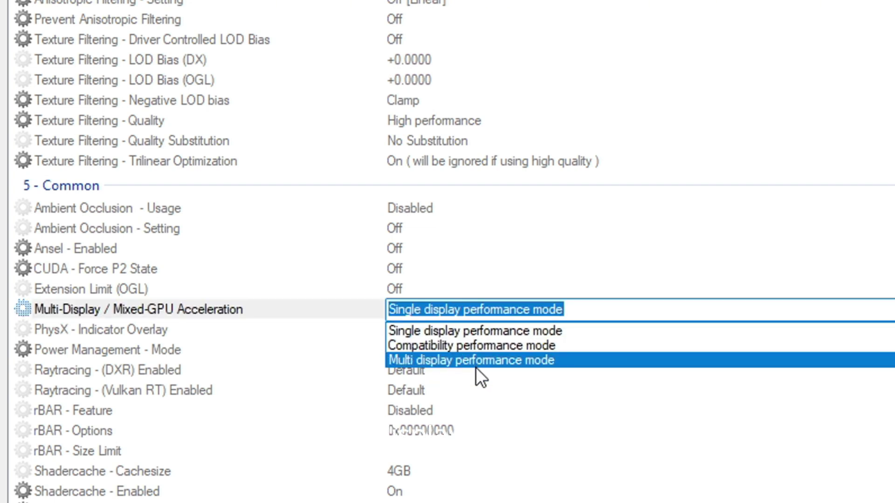
pyautogui.click(885, 18)
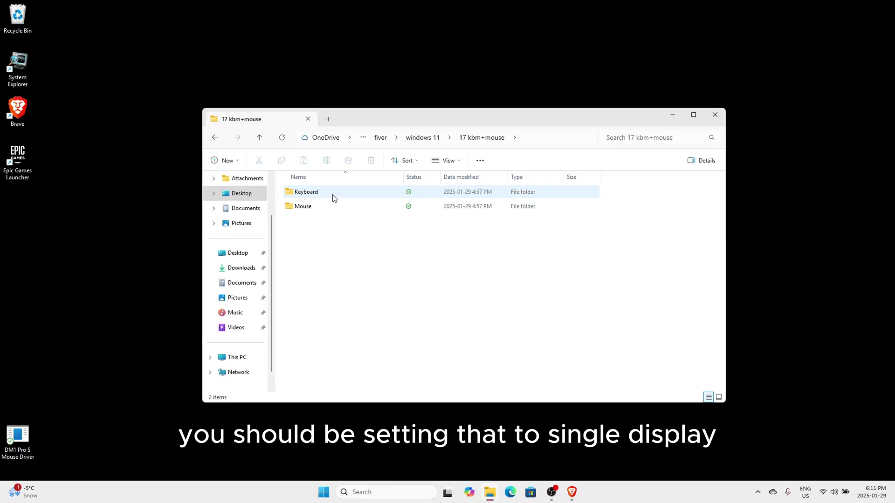
# Merge the "25 Decimal" registry file from the Mouse folder in "17 kbm+mouse" into the registry
pyautogui.click(330, 210)
pyautogui.doubleClick(330, 210)
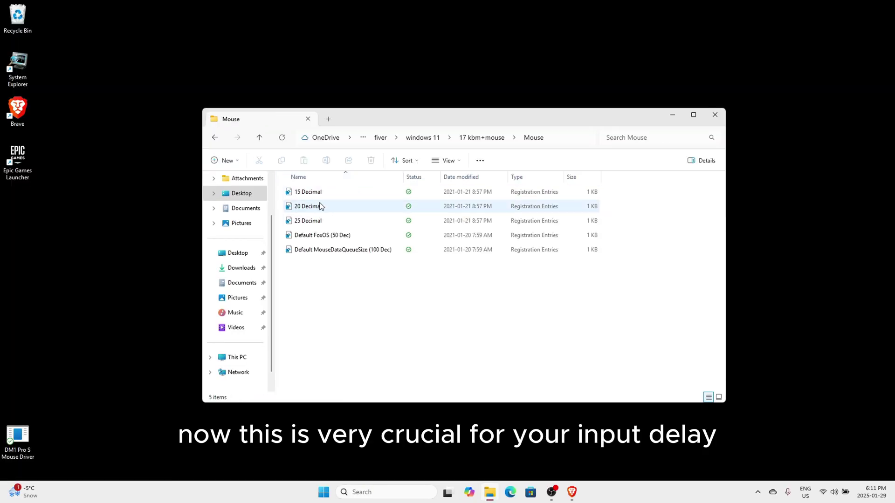
pyautogui.doubleClick(337, 222)
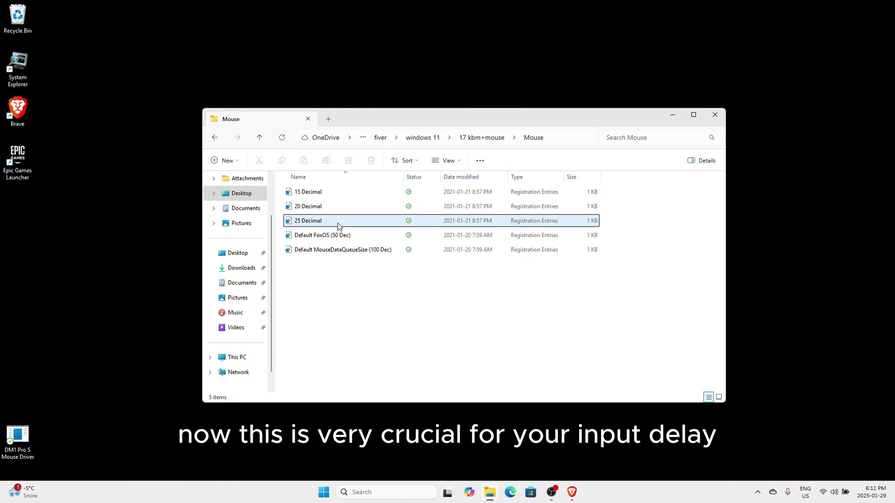
pyautogui.click(514, 261)
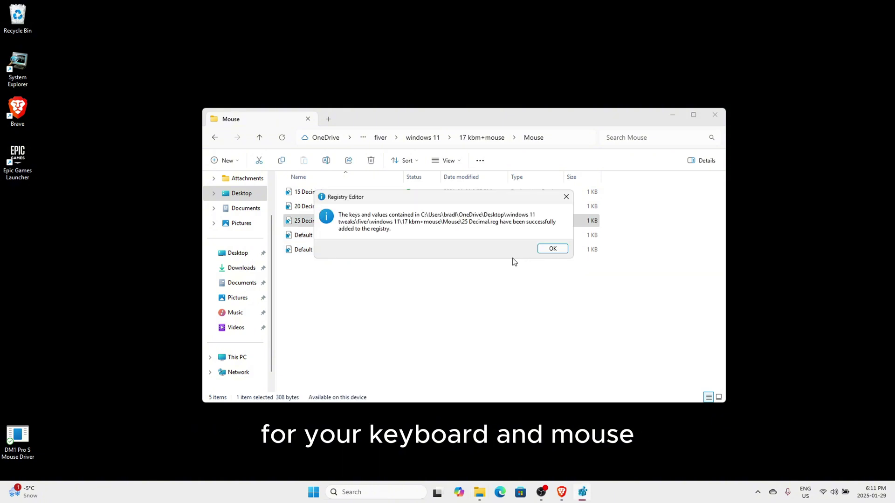
pyautogui.click(552, 248)
# Merge the "25 Decimal" registry file from the Keyboard folder in "17 kbm+mouse" into the registry
pyautogui.click(215, 138)
pyautogui.doubleClick(309, 192)
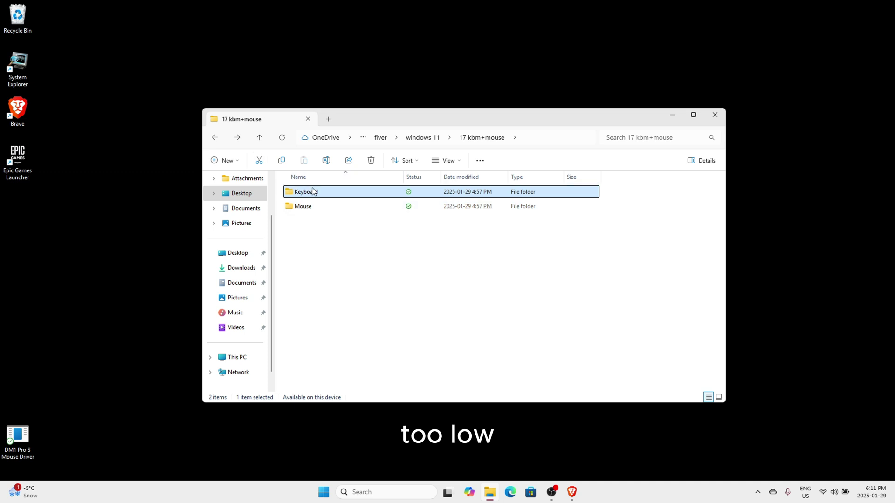
pyautogui.doubleClick(326, 222)
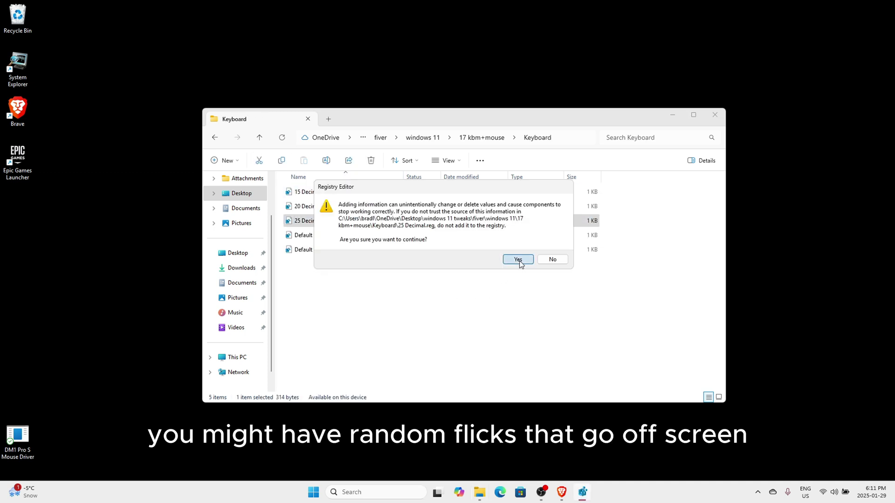
pyautogui.click(519, 261)
pyautogui.click(543, 252)
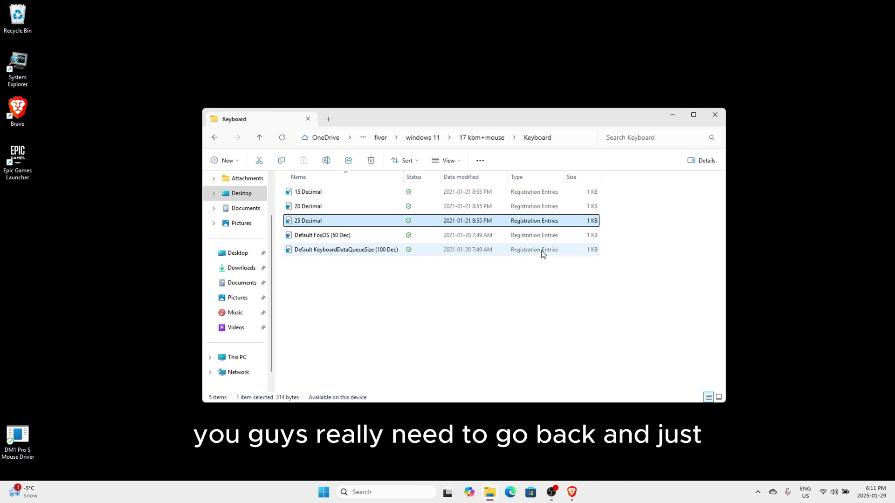
# Merge the "Tweaked Fortnite Priority" registry file from the "18 Priorities" folder into the registry
pyautogui.hotkey('alt', 'Left')
pyautogui.hotkey('alt', 'Left')
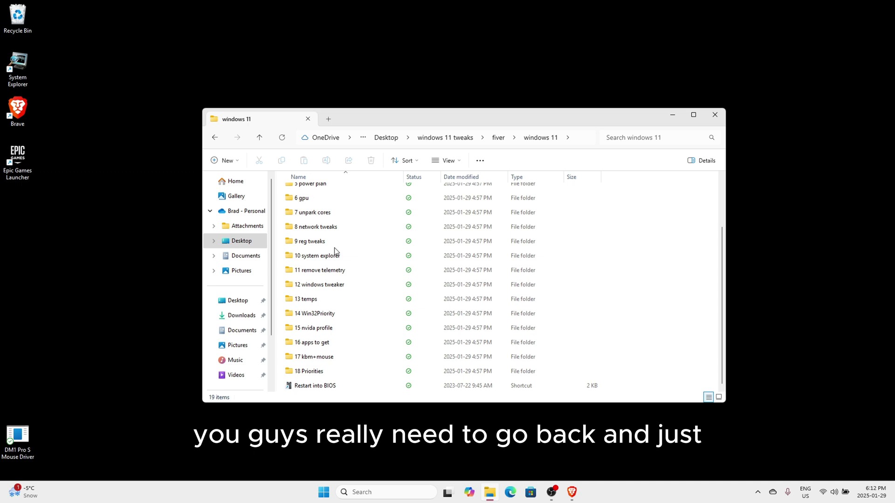
pyautogui.doubleClick(336, 372)
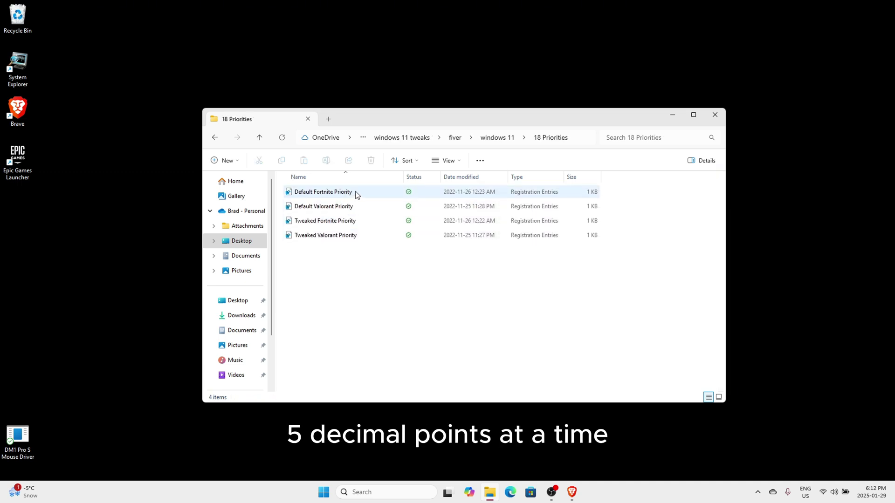
pyautogui.doubleClick(363, 221)
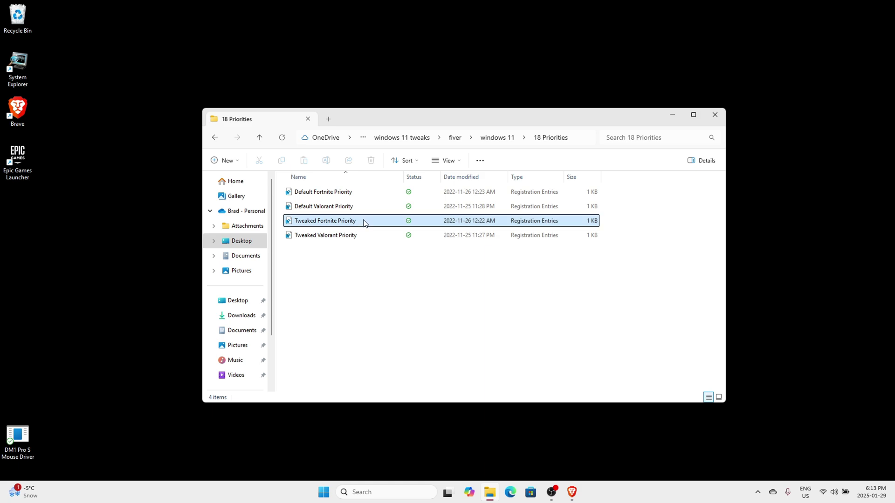
pyautogui.click(515, 259)
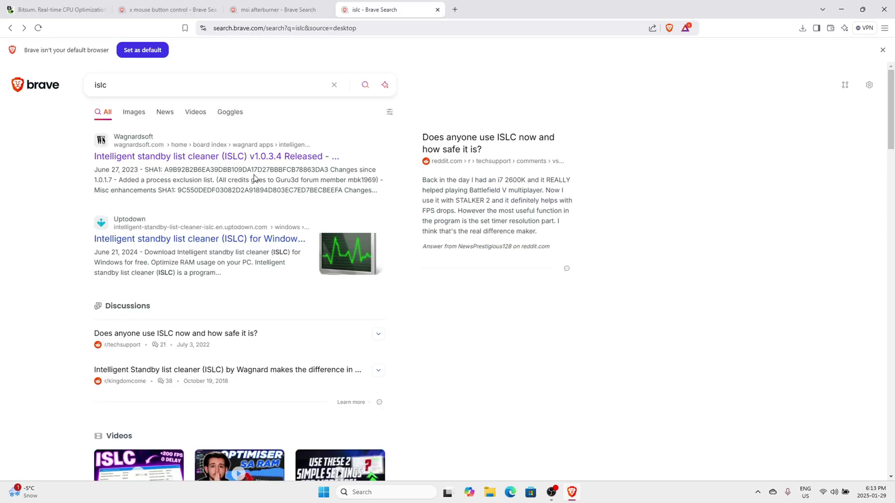
# In Brave, download ISLC v1.0.3.4, the latest version of X-Mouse Button Control and the free Process Lasso installer
pyautogui.click(375, 224)
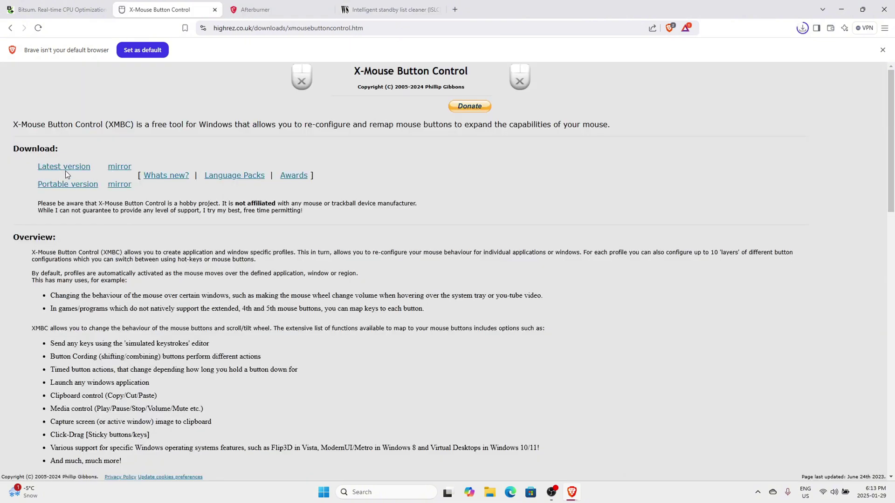
pyautogui.click(68, 169)
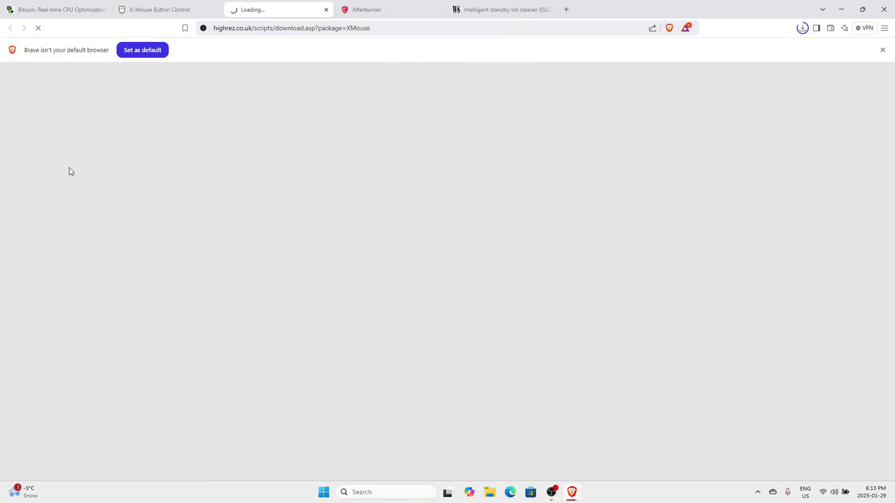
pyautogui.click(368, 233)
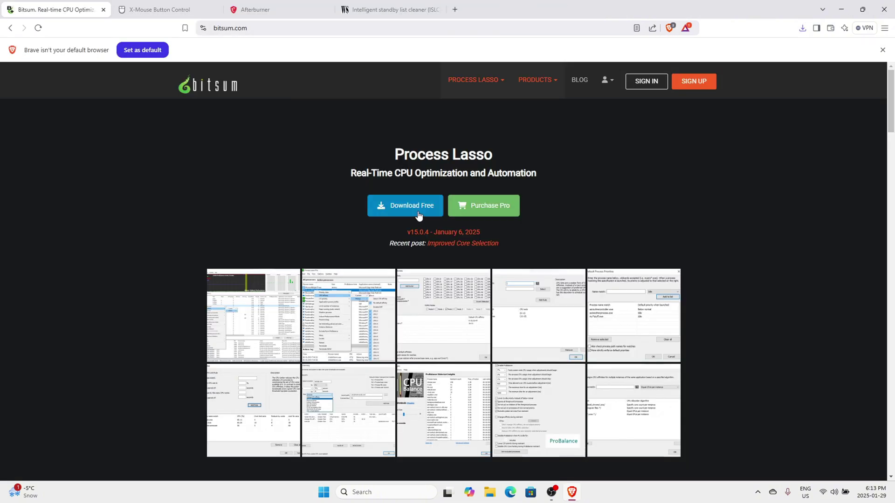
pyautogui.click(418, 215)
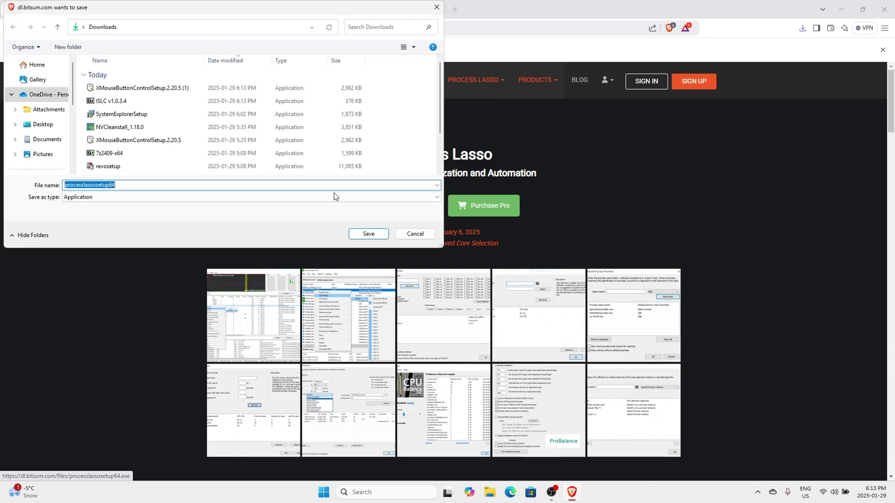
pyautogui.click(369, 233)
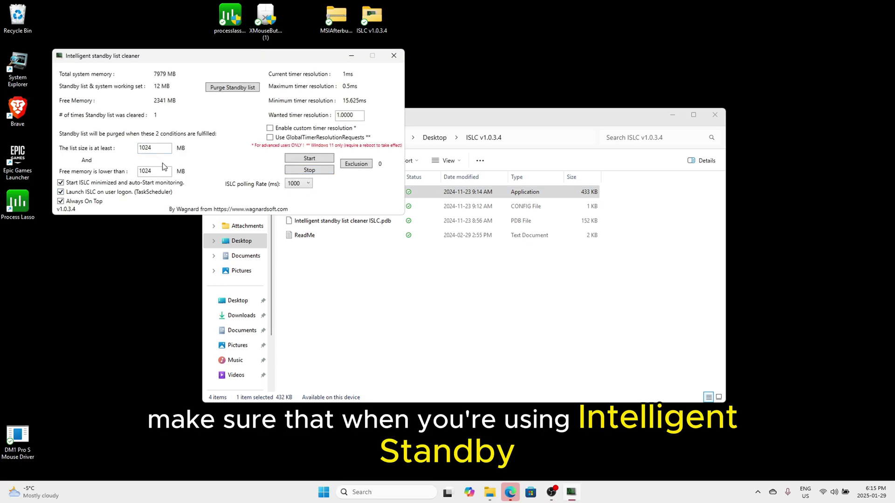
# In Intelligent standby list cleaner, set the free memory threshold to 4000 MB and the ISLC polling rate to 1000 ms
pyautogui.click(163, 170)
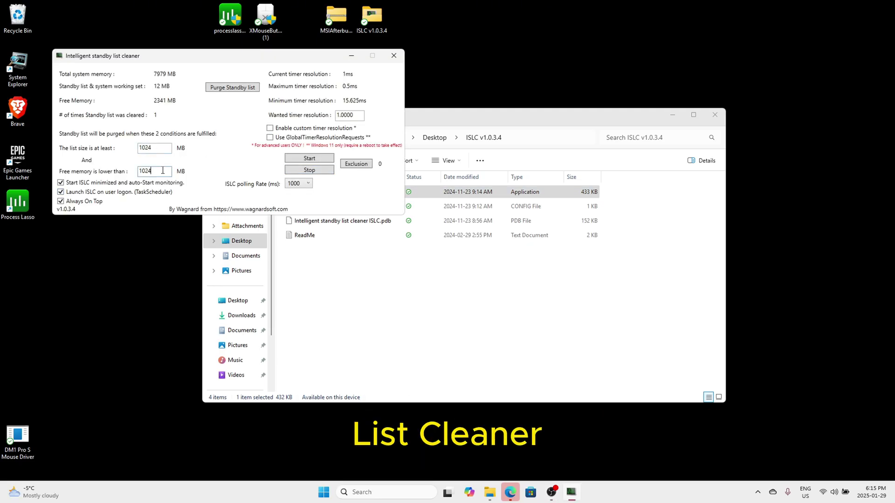
pyautogui.press('BackSpace')
pyautogui.write('4000')
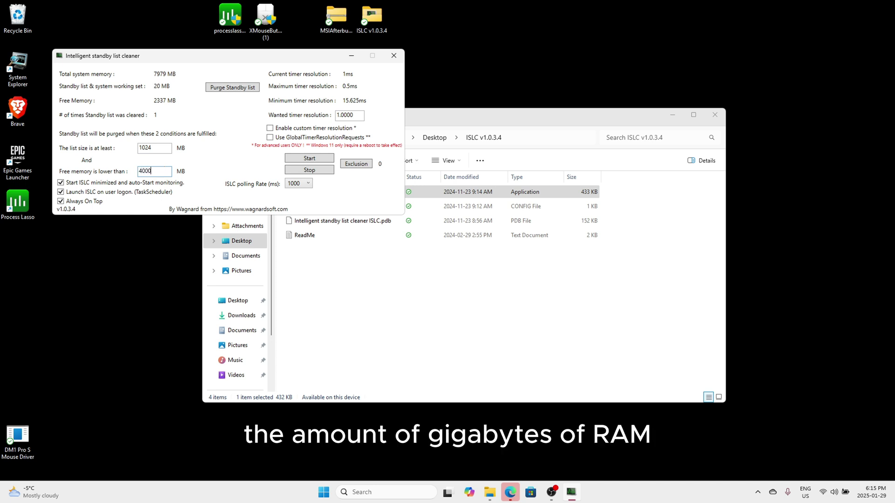
pyautogui.click(297, 184)
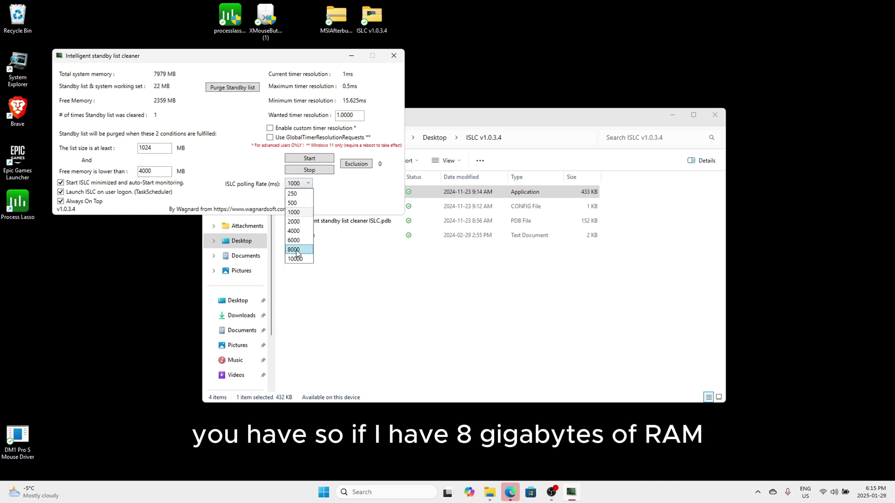
pyautogui.click(298, 212)
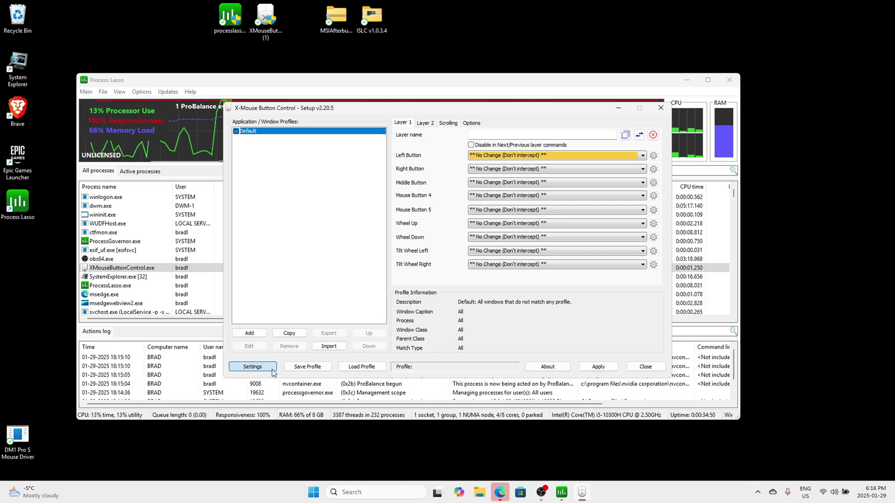
# Set the CPU priority to Realtime in X-Mouse Button Control's advanced global settings
pyautogui.click(252, 367)
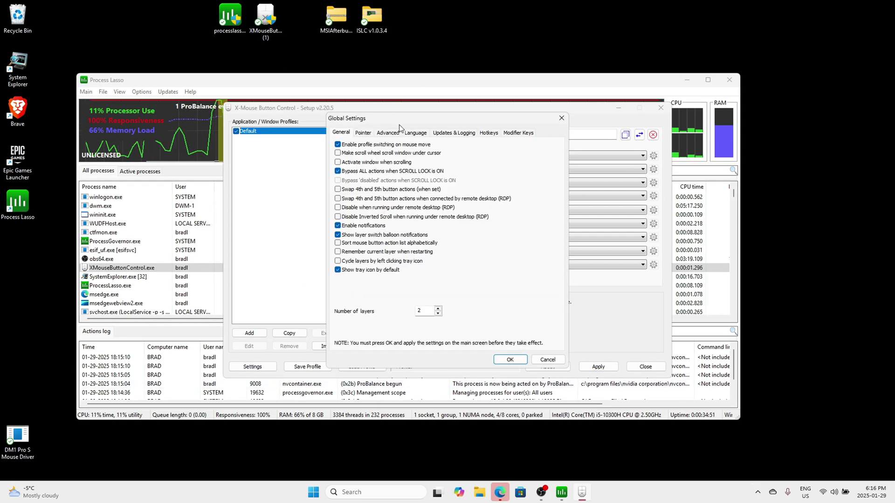
pyautogui.click(388, 132)
pyautogui.click(501, 315)
pyautogui.click(476, 348)
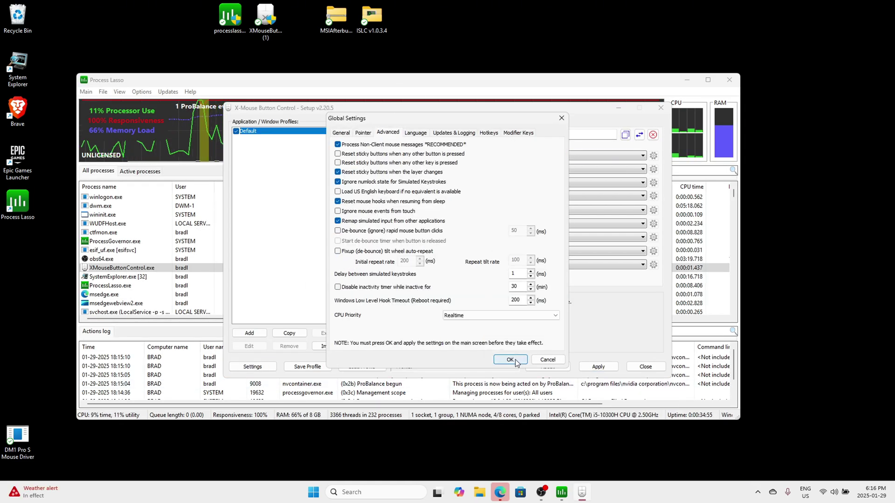
# Enable the tilt wheel auto-repeat fixup and set both its initial repeat rate and repeat tilt rate to 1 ms
pyautogui.doubleClick(414, 262)
pyautogui.write('1')
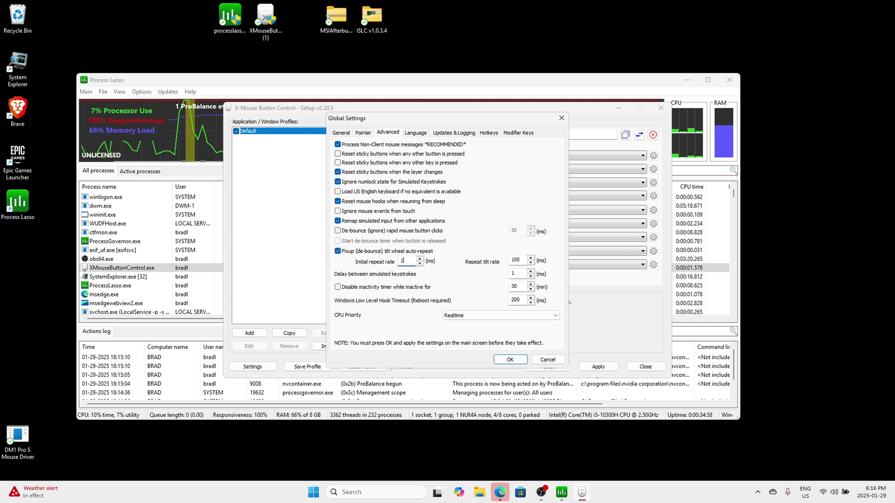
pyautogui.click(527, 261)
pyautogui.press('BackSpace')
pyautogui.press('BackSpace')
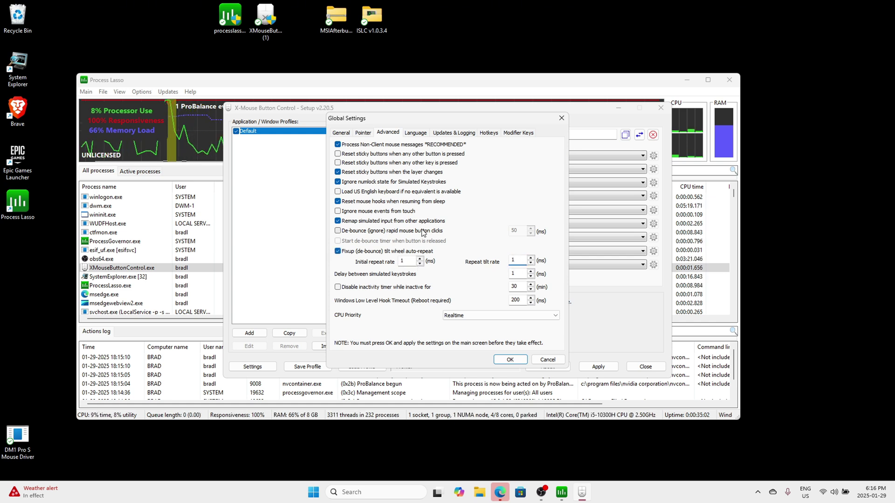
# Enable de-bouncing of rapid mouse button clicks at 1 ms, apply the X-Mouse Button Control settings and minimize its window
pyautogui.click(430, 230)
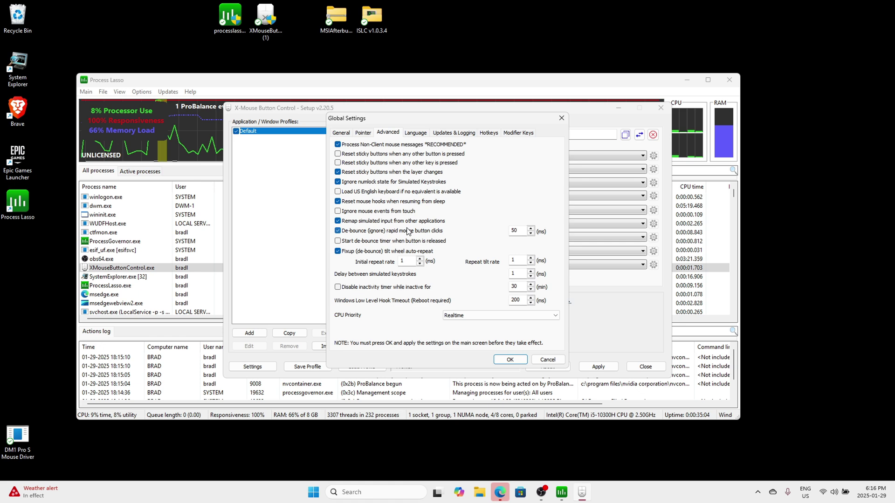
pyautogui.doubleClick(515, 230)
pyautogui.write('1')
pyautogui.click(510, 359)
pyautogui.click(599, 367)
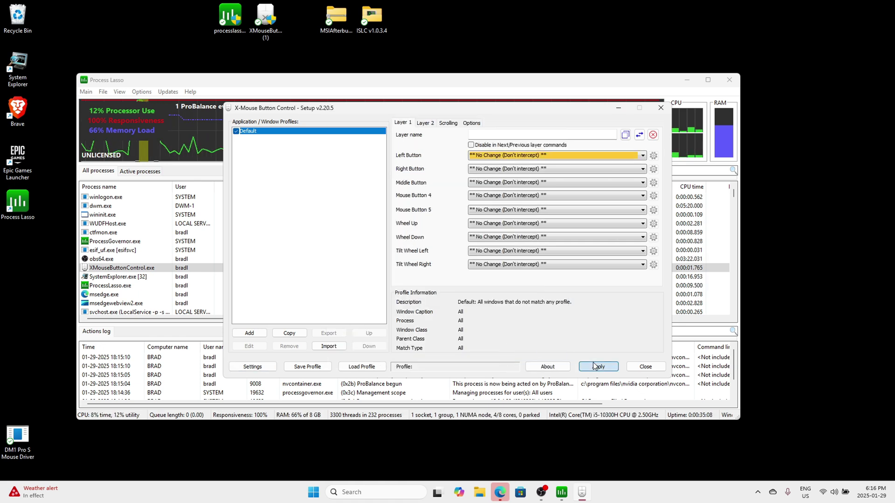
pyautogui.click(628, 108)
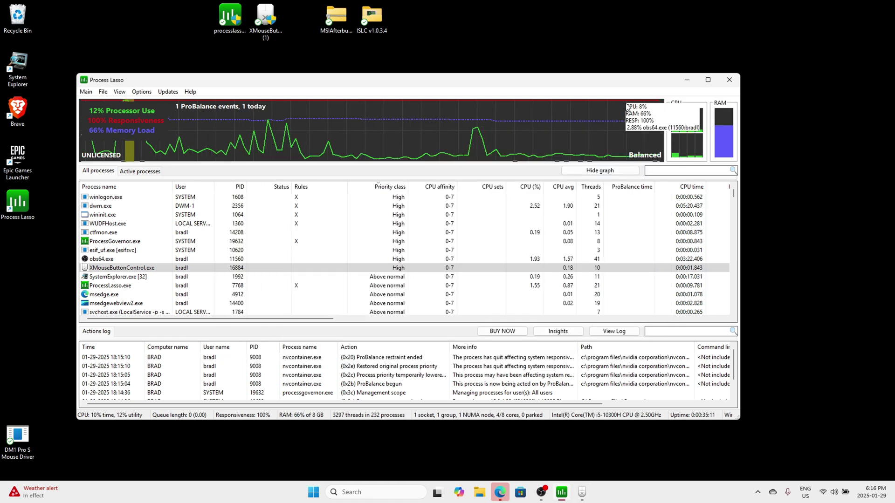
# In Process Lasso, set XMouseButtonControl.exe to always run at Real-time CPU priority, accepting the warning
pyautogui.rightClick(94, 268)
pyautogui.moveTo(145, 214)
pyautogui.moveTo(233, 209)
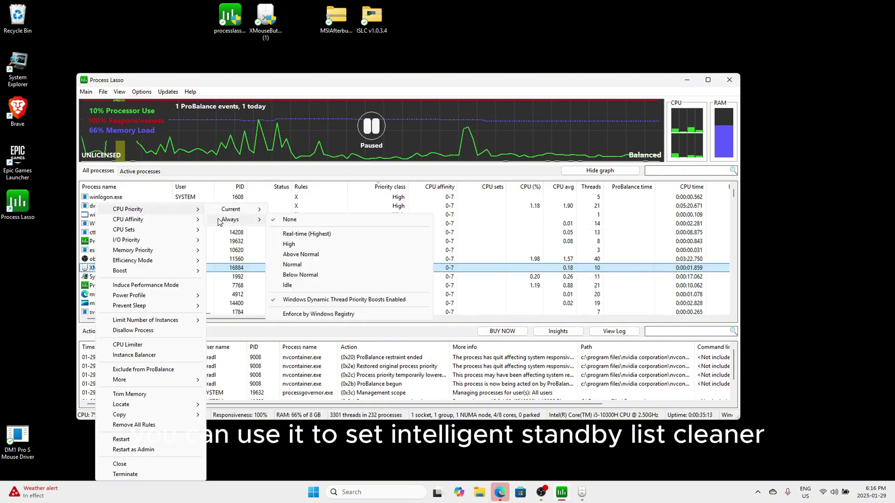
pyautogui.click(319, 240)
pyautogui.click(482, 281)
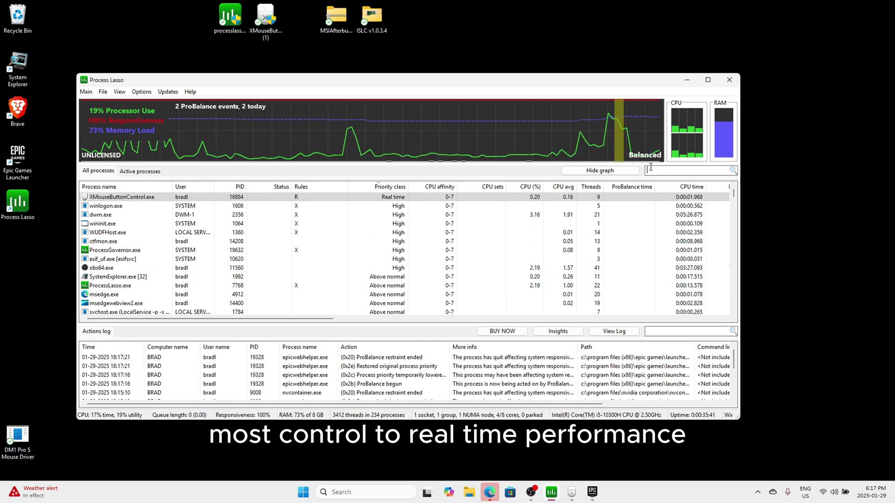
# Filter the processes by "islc", set Intelligent standby list cleaner to always use Real-time CPU priority, and clear the filter
pyautogui.write('islc')
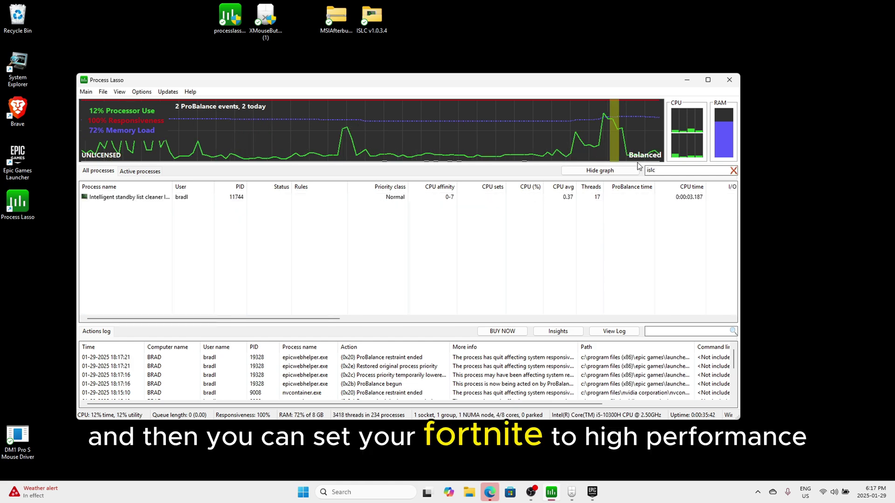
pyautogui.rightClick(568, 202)
pyautogui.moveTo(708, 216)
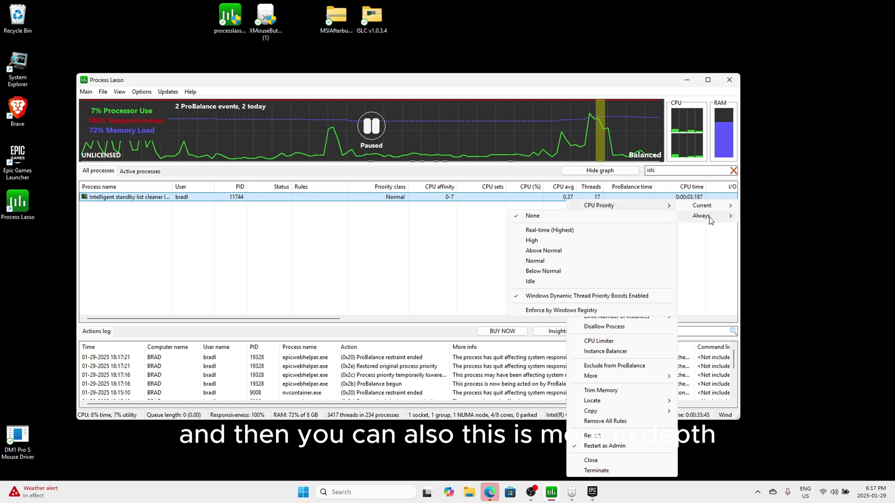
pyautogui.click(569, 230)
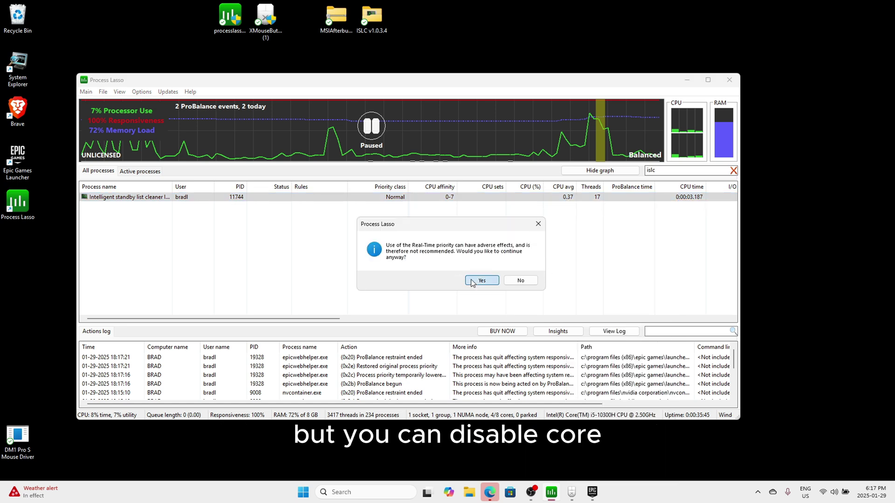
pyautogui.click(471, 280)
pyautogui.click(734, 171)
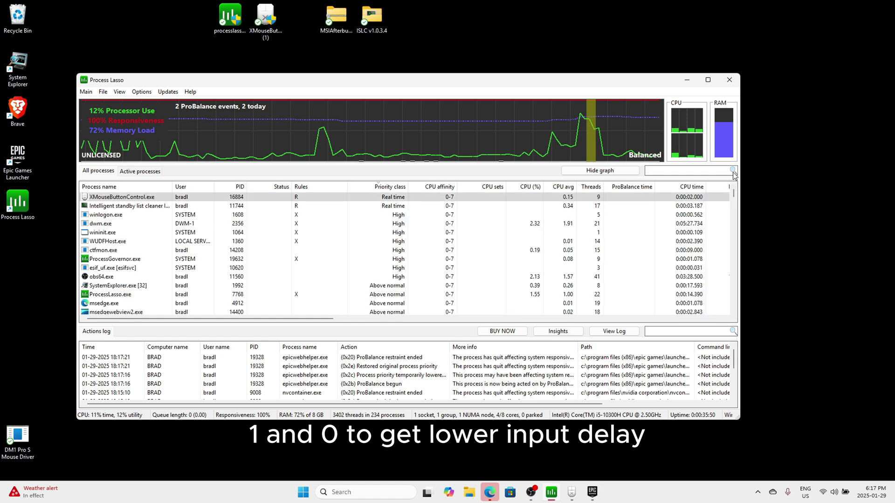
# Set the I/O priority of XMouseButtonControl.exe and Intelligent standby list cleaner to always High
pyautogui.rightClick(404, 198)
pyautogui.moveTo(540, 232)
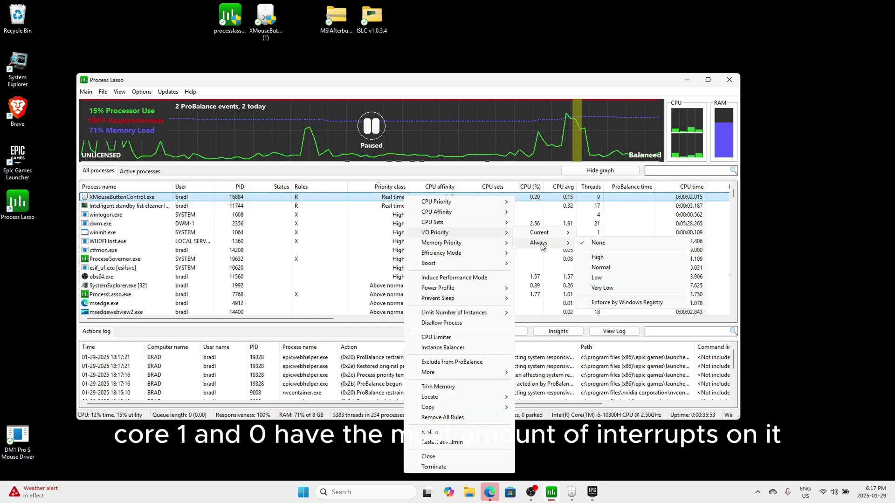
pyautogui.click(606, 259)
pyautogui.rightClick(387, 206)
pyautogui.moveTo(443, 239)
pyautogui.moveTo(539, 233)
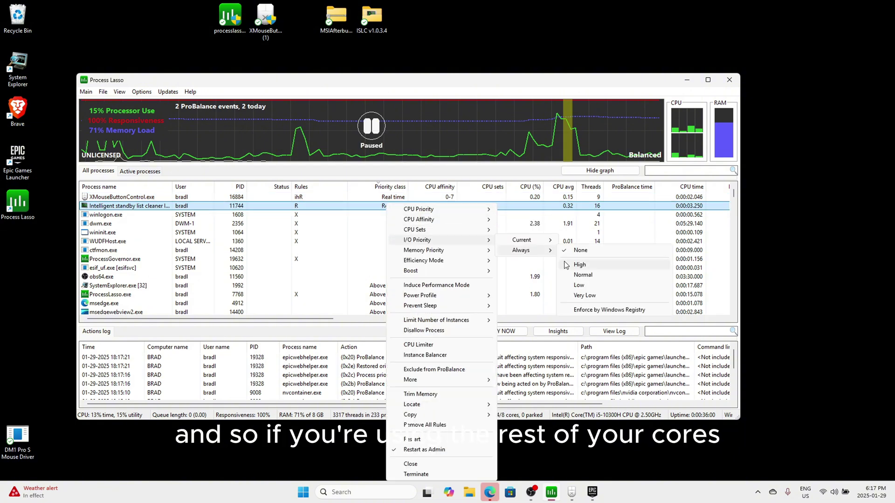
pyautogui.click(606, 259)
# Set the memory priority of XMouseButtonControl.exe and Intelligent standby list cleaner to always Normal
pyautogui.rightClick(410, 200)
pyautogui.moveTo(467, 246)
pyautogui.moveTo(541, 245)
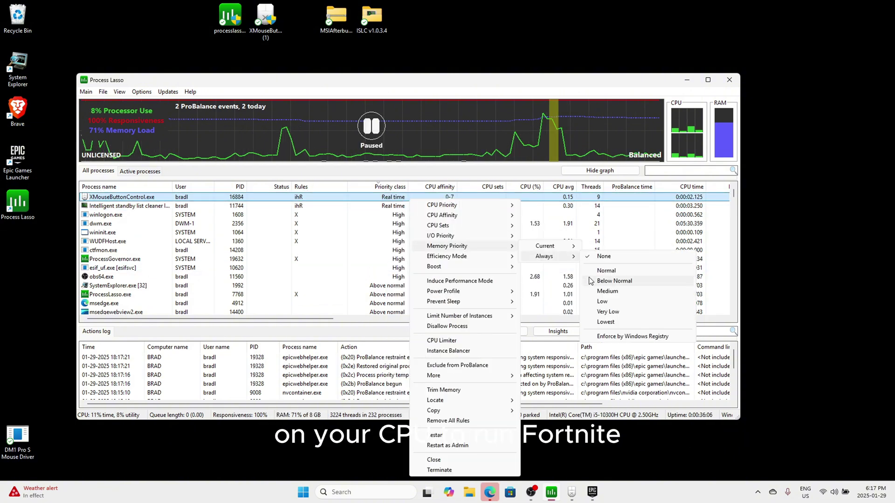
pyautogui.click(606, 281)
pyautogui.rightClick(464, 206)
pyautogui.moveTo(599, 250)
pyautogui.click(661, 284)
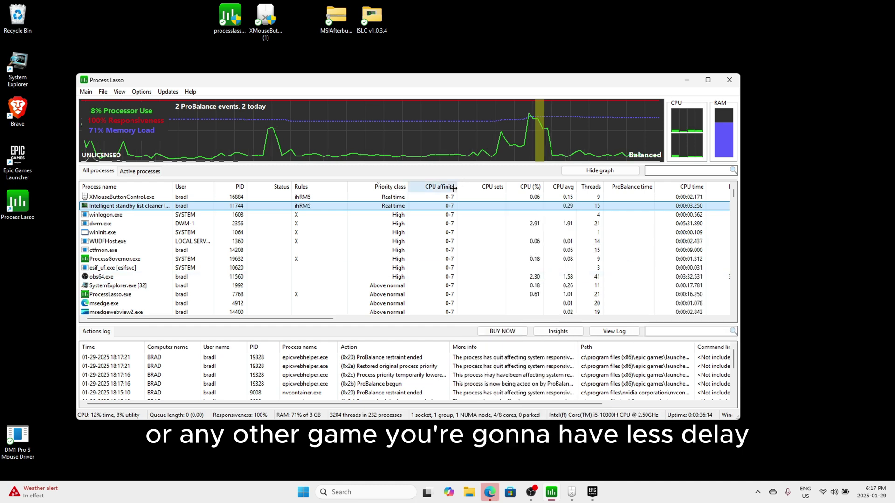
# Enable Induce Performance Mode for XMouseButtonControl.exe
pyautogui.rightClick(452, 197)
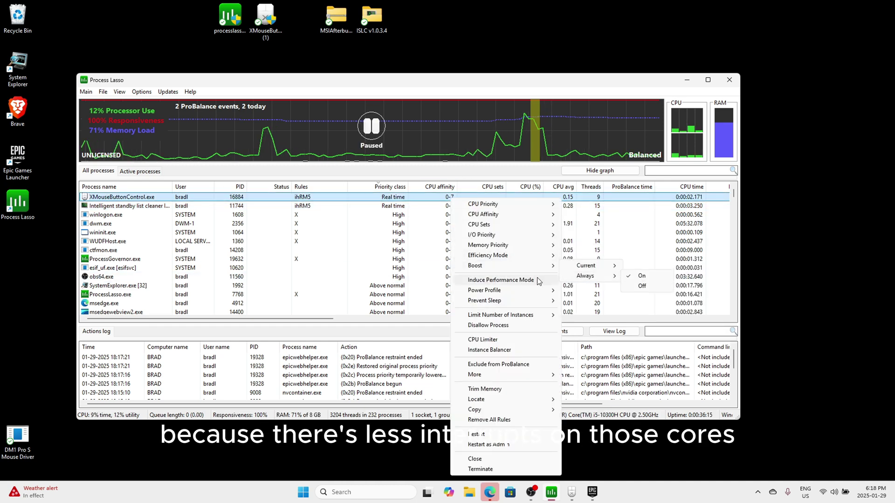
pyautogui.click(513, 280)
pyautogui.rightClick(373, 205)
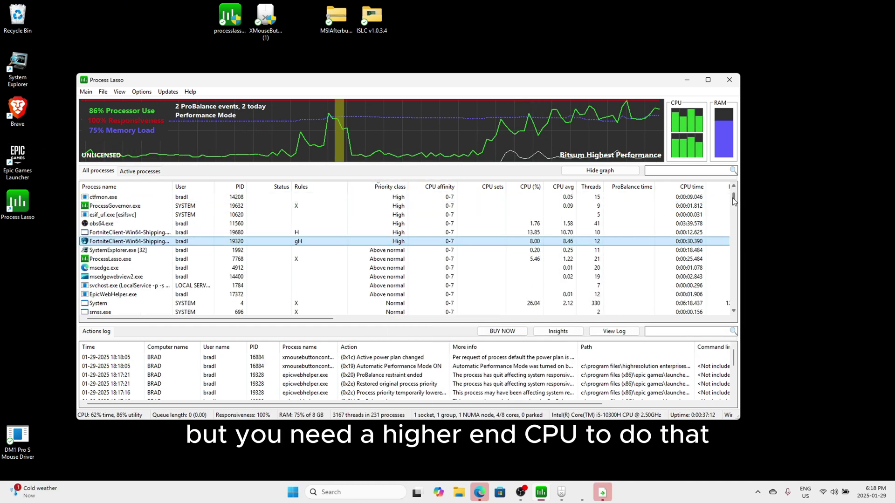
# For the FortniteClient-Win64-Shipping process with PID 19320, set I/O priority to always High and memory priority to always Normal
pyautogui.rightClick(395, 241)
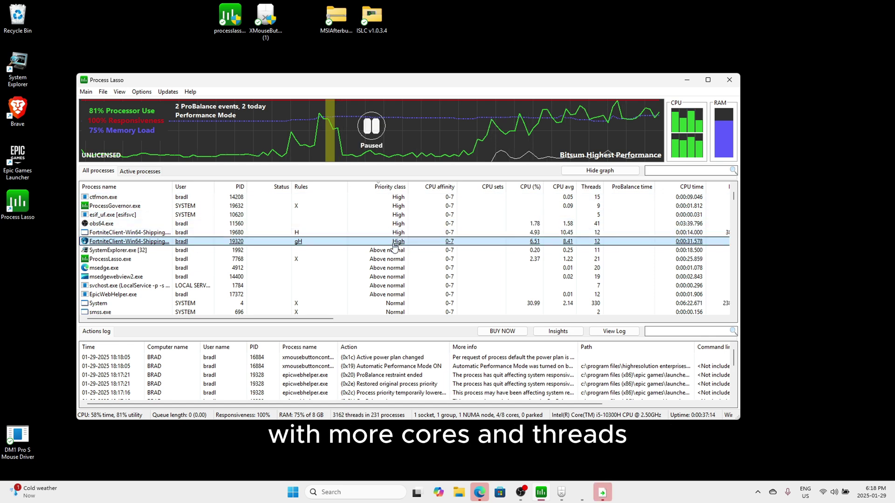
pyautogui.moveTo(455, 239)
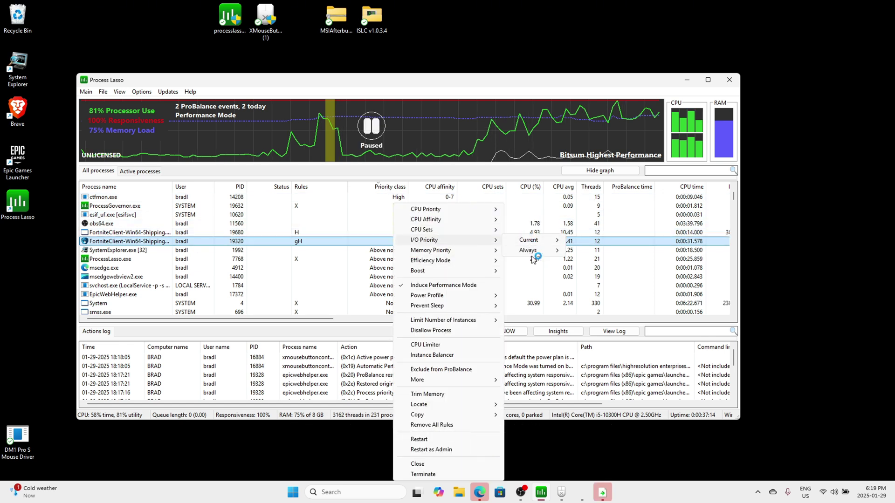
pyautogui.click(585, 270)
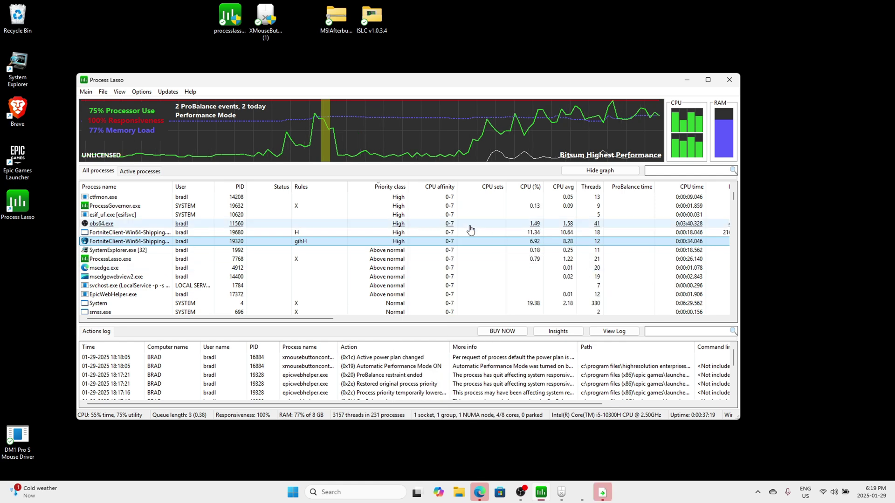
pyautogui.rightClick(465, 246)
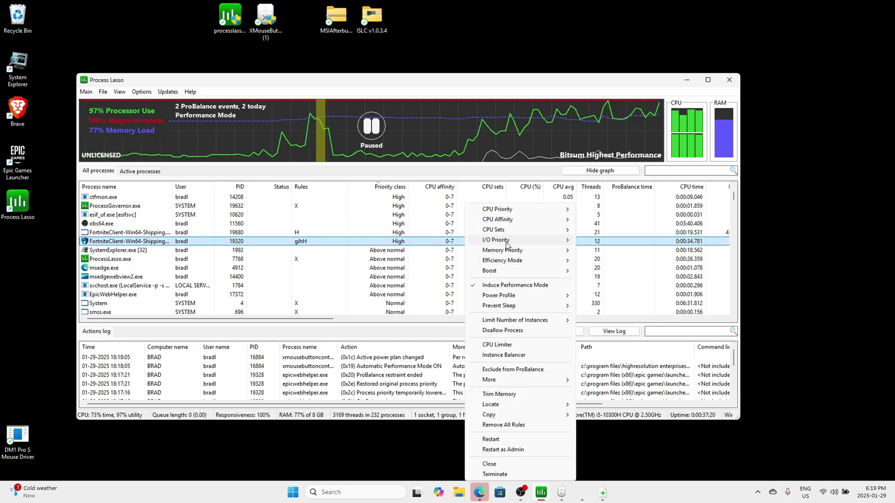
pyautogui.moveTo(551, 251)
pyautogui.moveTo(601, 263)
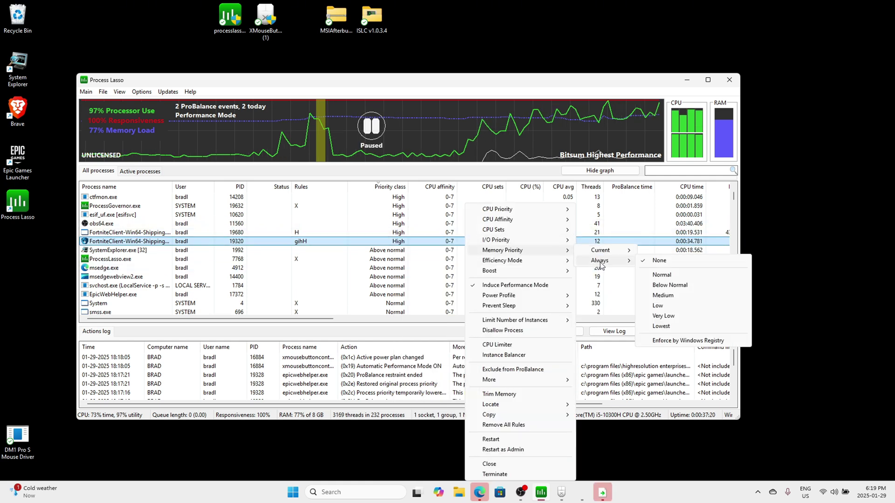
pyautogui.click(657, 278)
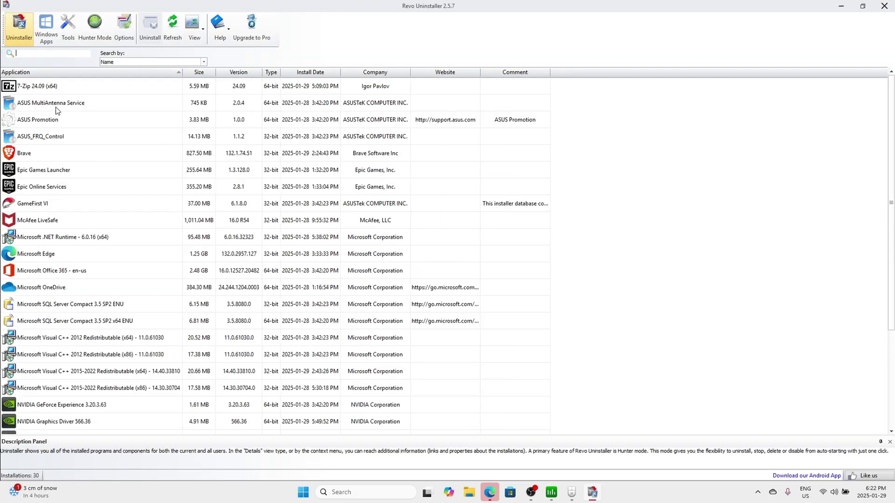
# In Revo Uninstaller, uninstall ASUS MultiAntenna Service without a restore point and scan for leftovers in Advanced mode
pyautogui.doubleClick(65, 111)
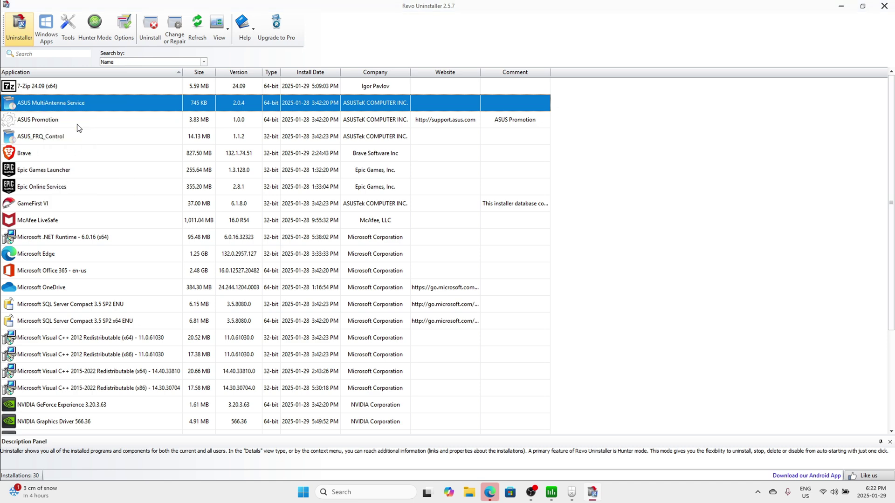
pyautogui.click(598, 328)
pyautogui.click(446, 262)
pyautogui.click(533, 343)
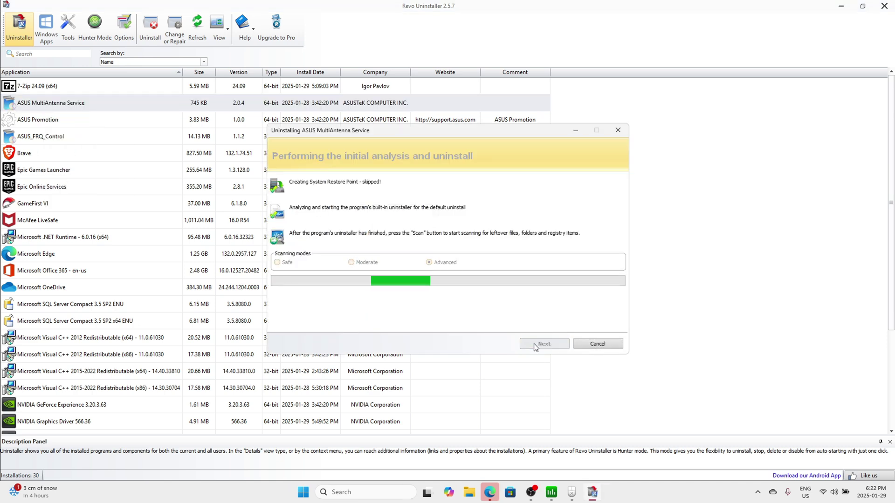
# Delete all leftover registry items and files of ASUS MultiAntenna Service and finish its uninstall
pyautogui.click(304, 321)
pyautogui.click(371, 321)
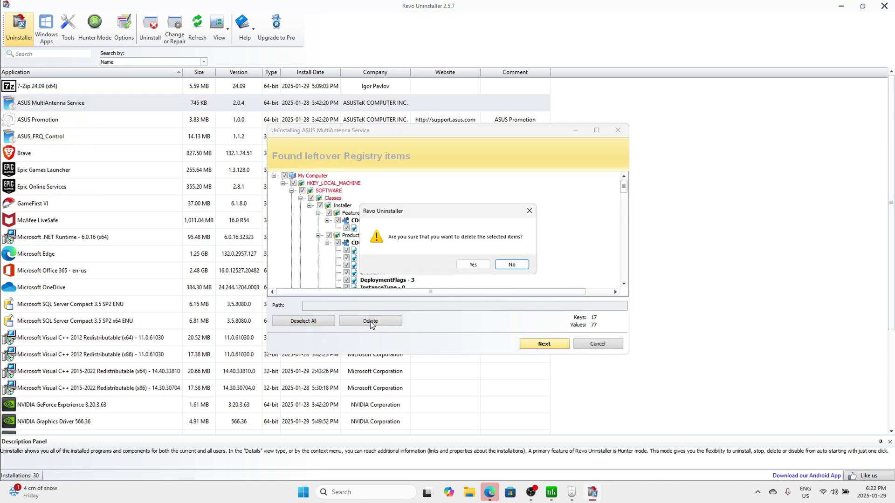
pyautogui.click(509, 275)
pyautogui.click(544, 344)
pyautogui.click(516, 276)
pyautogui.click(370, 320)
pyautogui.click(545, 343)
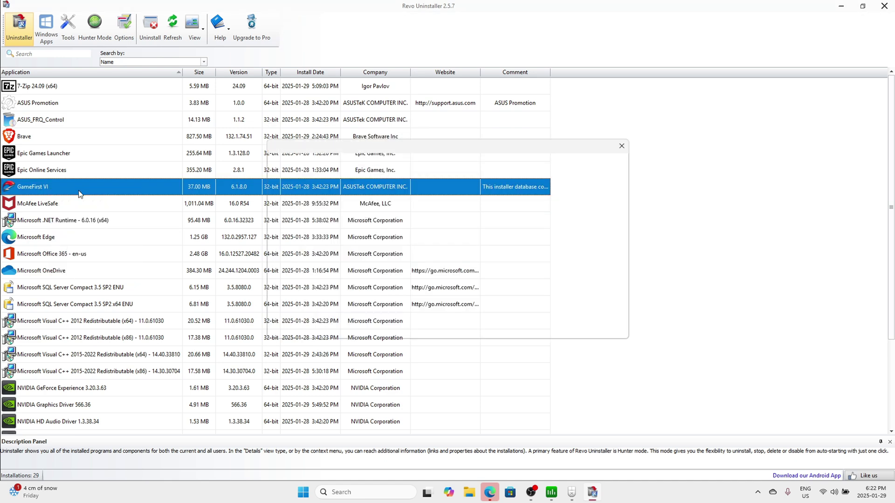
# Uninstall GameFirst VI, cancelling its own installer window, and delete all its leftover registry items, files and folders
pyautogui.click(499, 269)
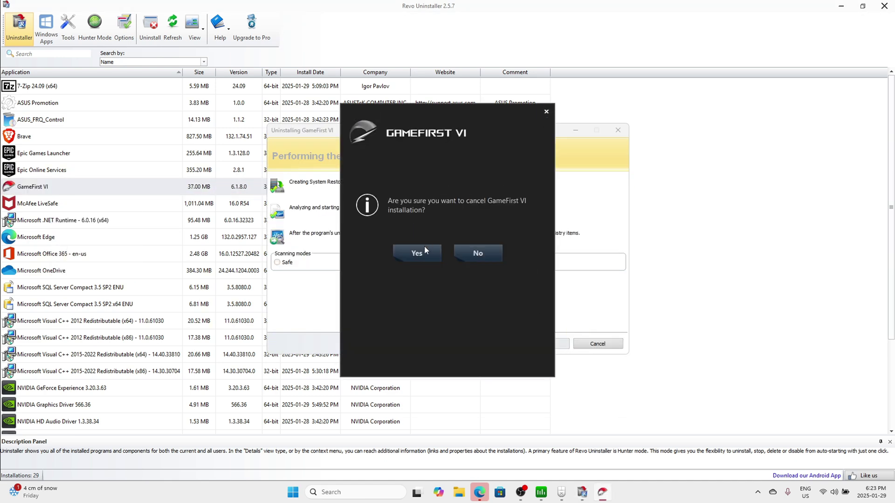
pyautogui.click(426, 251)
pyautogui.click(549, 339)
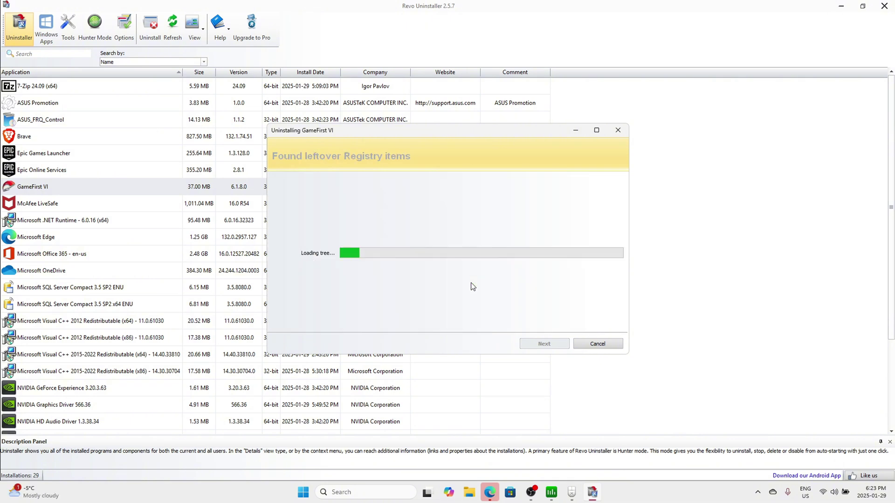
pyautogui.click(367, 321)
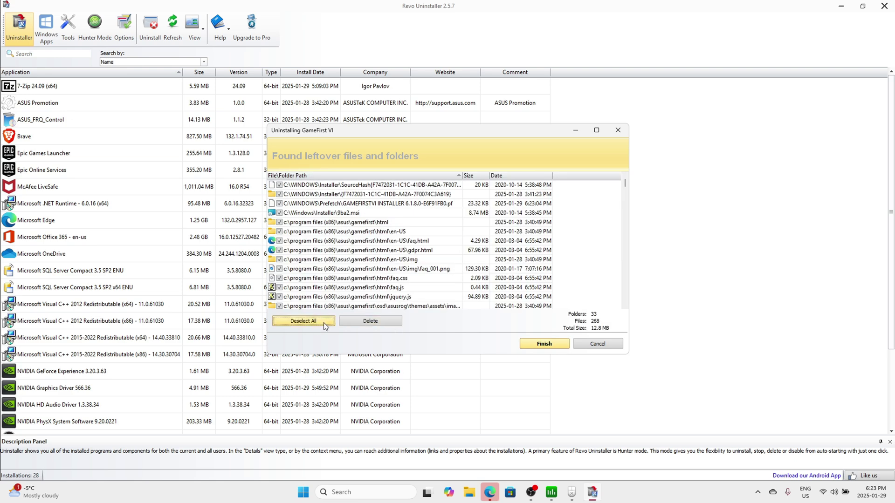
pyautogui.click(370, 321)
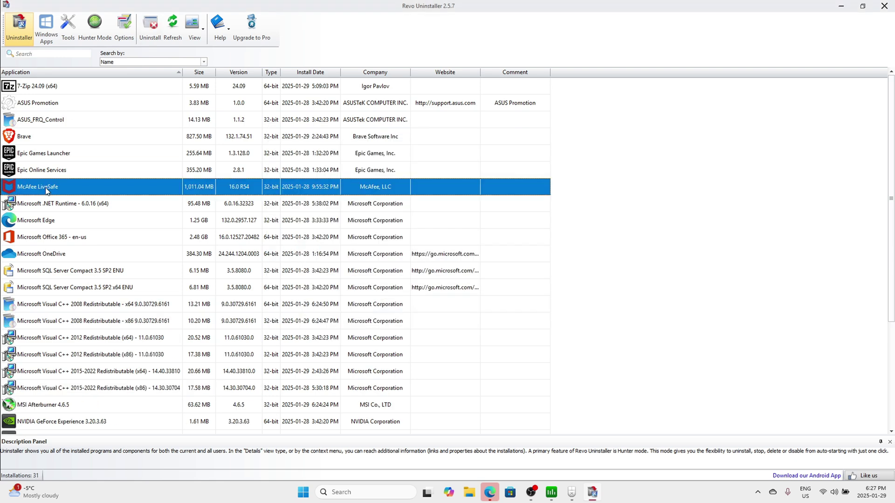
# Uninstall McAfee LiveSafe, selecting it for removal despite the active subscription and postponing the PC restart
pyautogui.rightClick(47, 191)
pyautogui.click(65, 194)
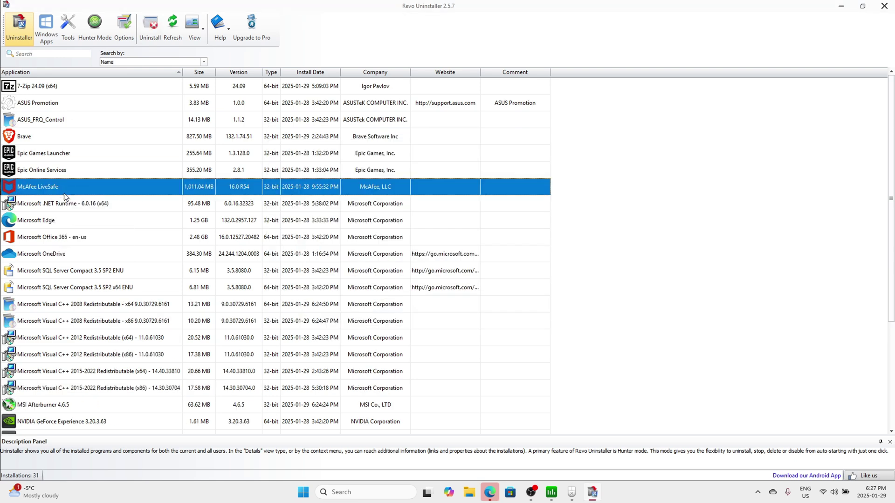
pyautogui.click(418, 314)
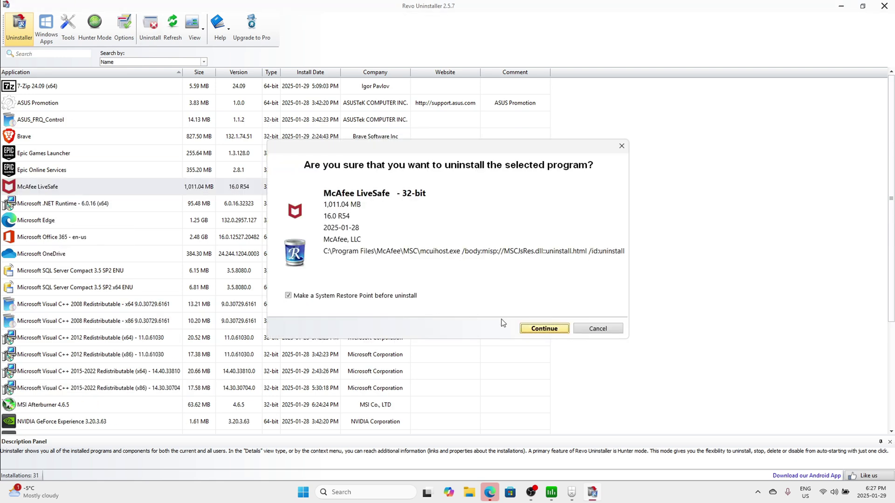
pyautogui.click(548, 331)
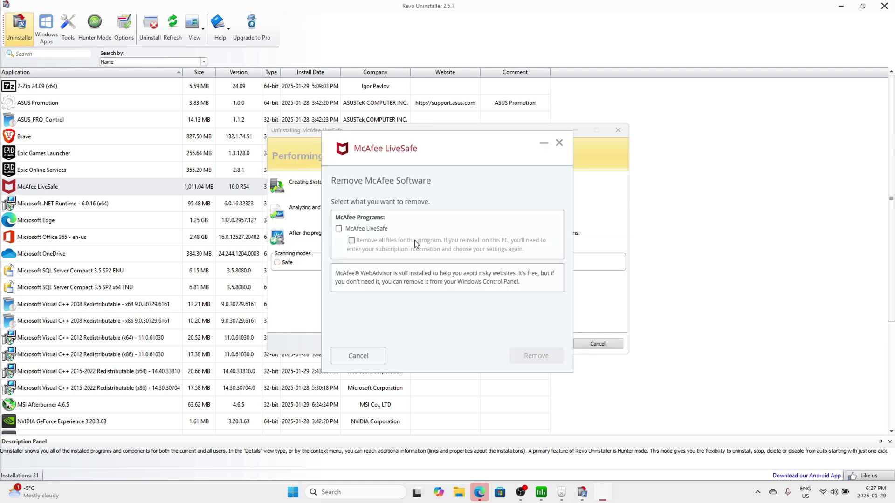
pyautogui.click(339, 229)
pyautogui.click(536, 356)
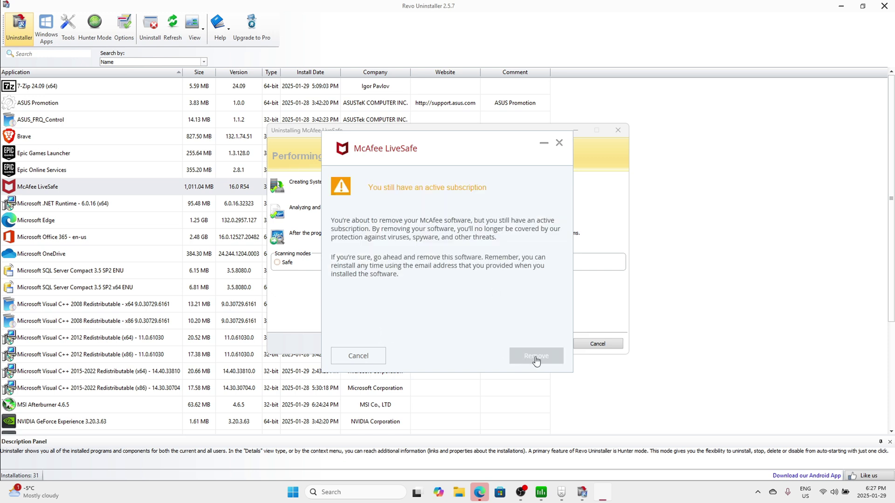
pyautogui.click(536, 358)
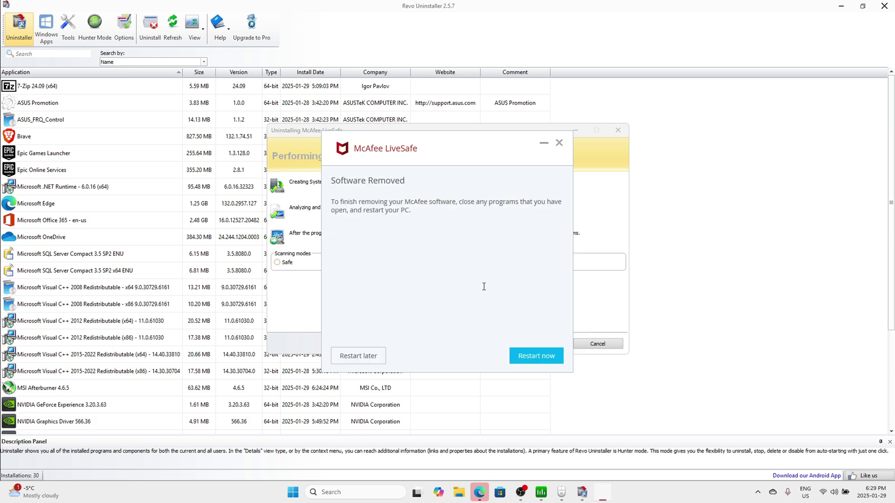
pyautogui.click(368, 355)
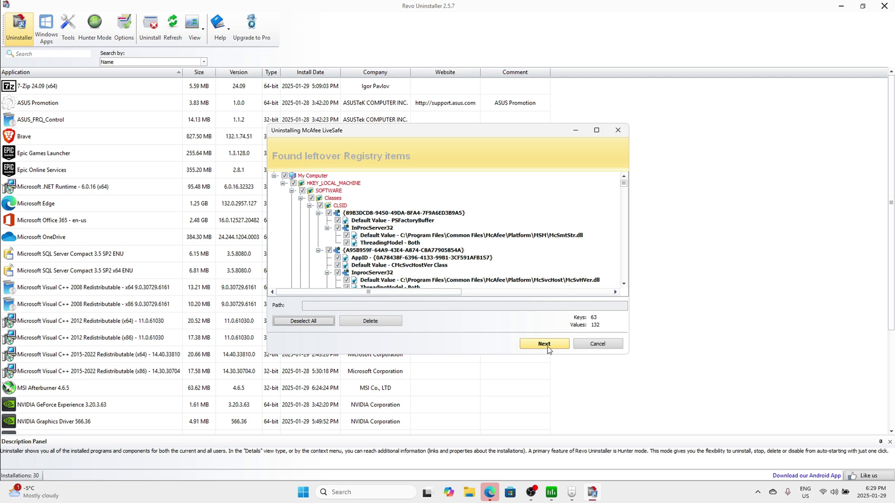
# Delete all leftover McAfee LiveSafe registry items, files and folders
pyautogui.click(369, 322)
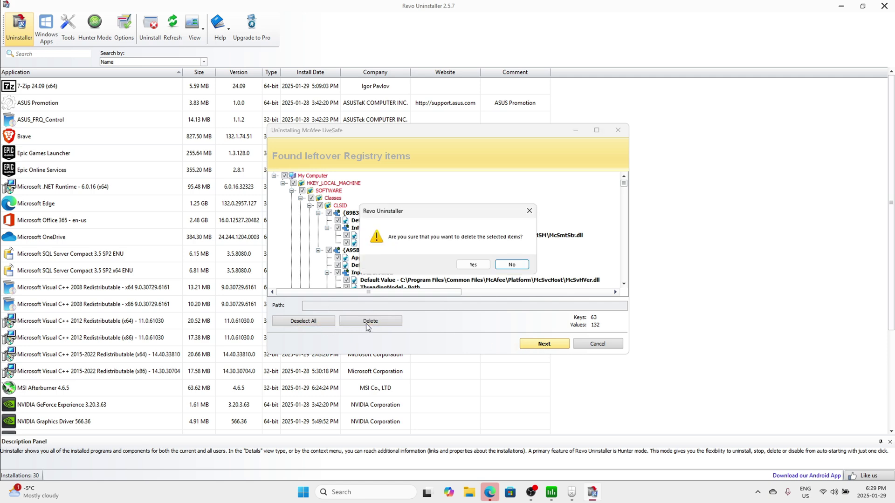
pyautogui.click(474, 264)
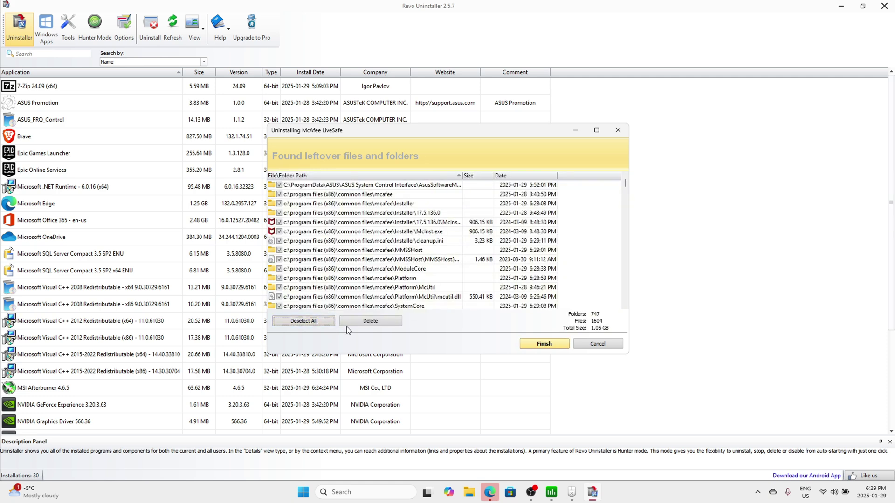
pyautogui.click(352, 326)
pyautogui.click(473, 264)
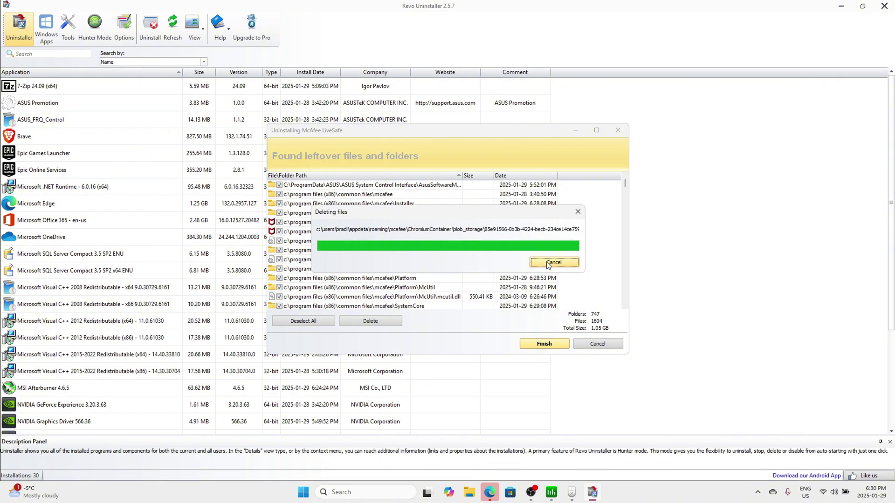
pyautogui.click(518, 269)
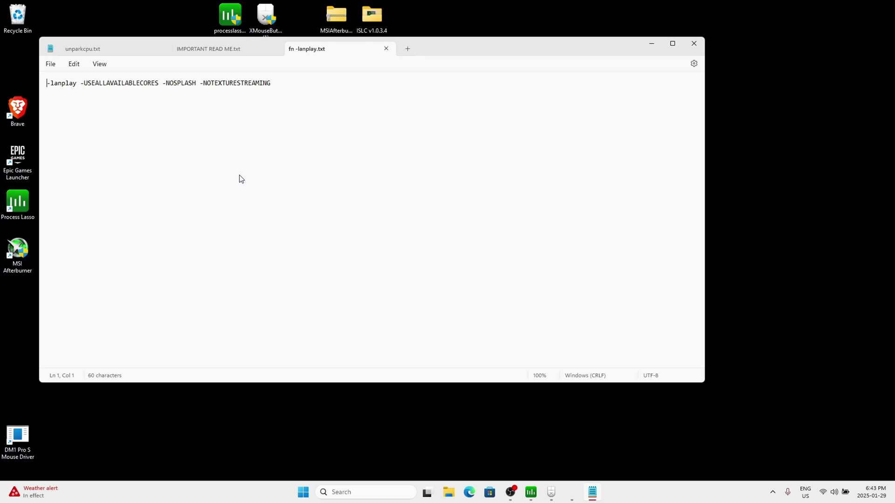
# Using the fn -lanplay text, give Fortnite the command line arguments -USEALLAVAILABLECORES -LANPLAY -NOSPLASH -NOTEXTURESTREAMING in the Epic Games Launcher settings and leave them
pyautogui.hotkey('ctrl', 'a')
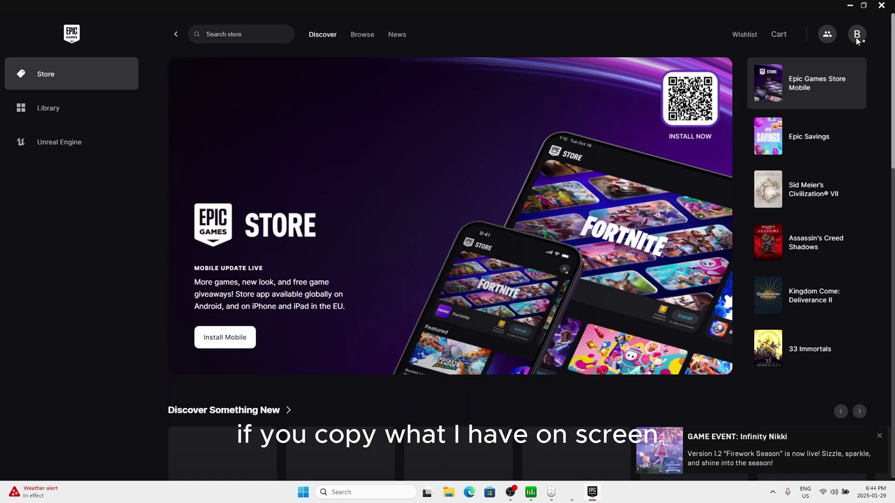
pyautogui.click(857, 35)
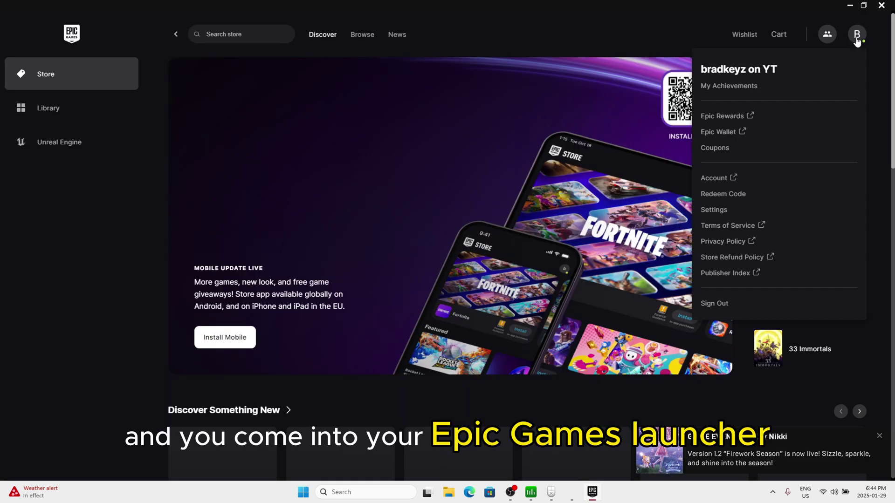
pyautogui.click(715, 212)
pyautogui.scroll(-7, 439, 260)
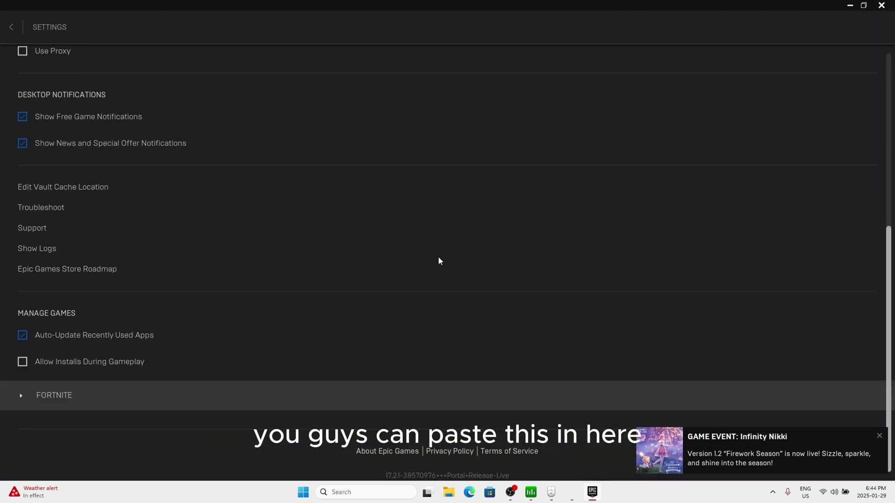
pyautogui.click(167, 402)
pyautogui.scroll(-2, 172, 440)
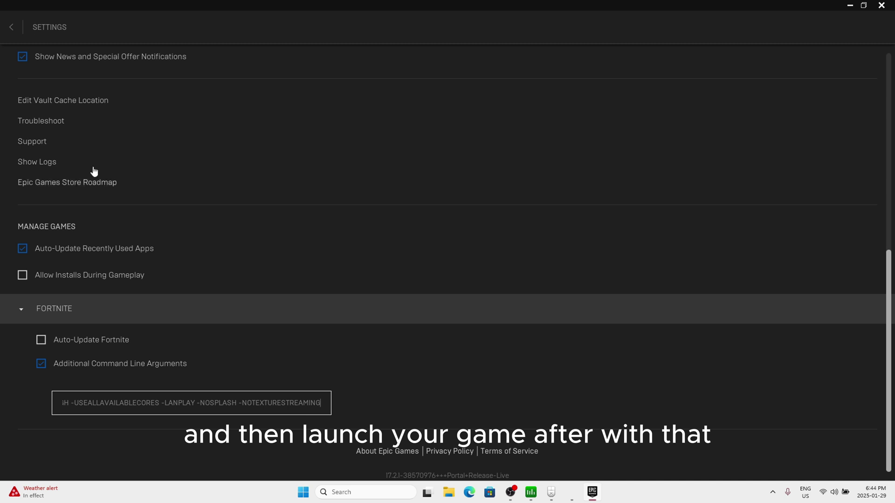
pyautogui.click(12, 28)
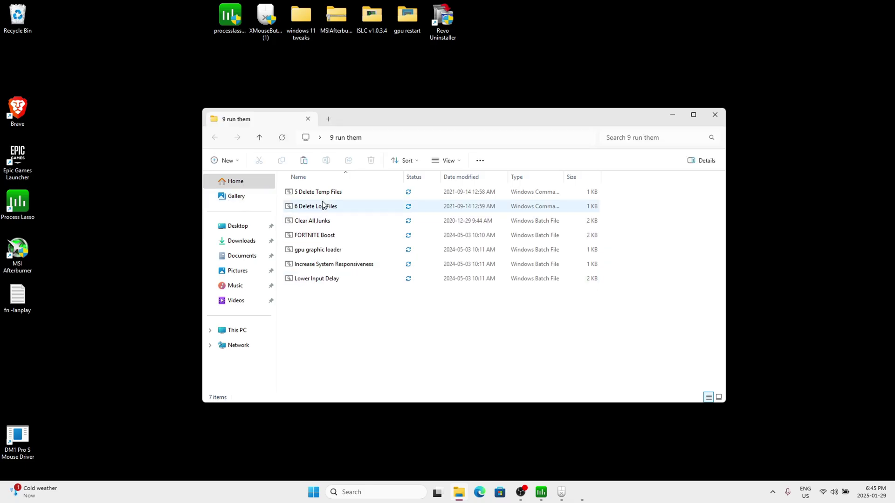
# Run the 5 Delete Temp Files script from the 9 run them folder as administrator
pyautogui.click(324, 195)
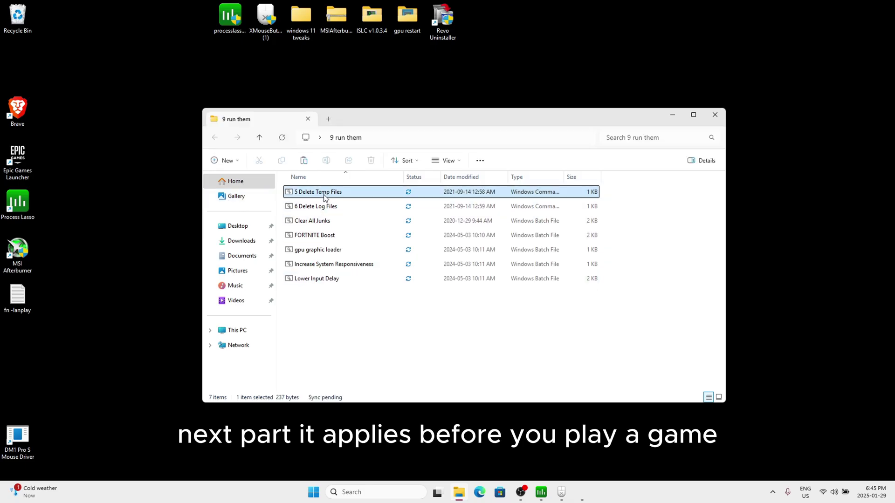
pyautogui.rightClick(325, 197)
pyautogui.click(369, 256)
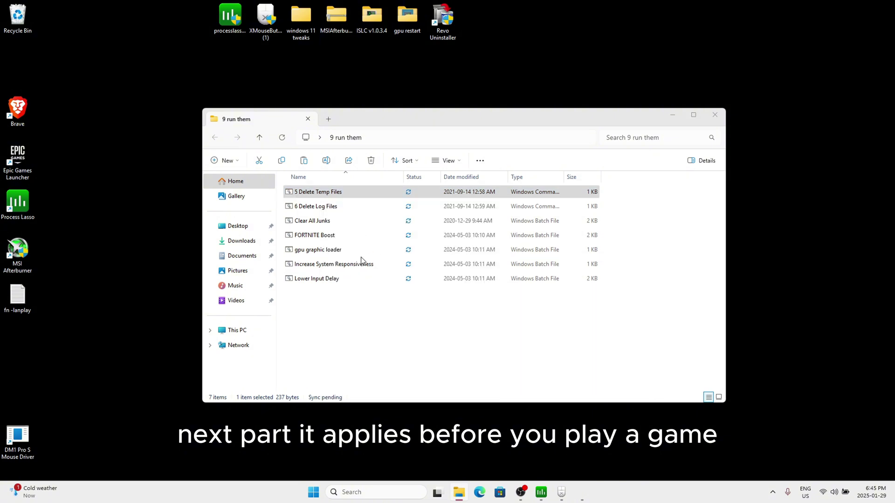
pyautogui.click(641, 331)
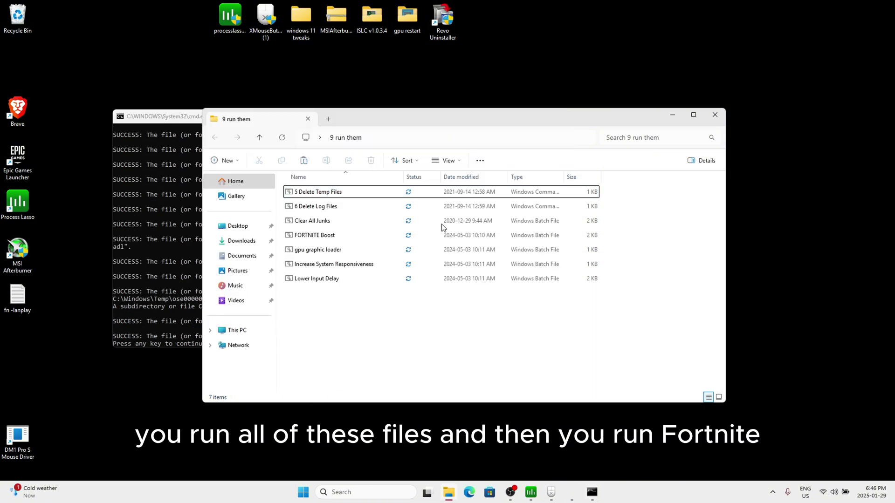
# Run the 6 Delete Log Files script as administrator and dismiss the finished temp-file console
pyautogui.click(309, 195)
pyautogui.click(308, 206)
pyautogui.rightClick(310, 207)
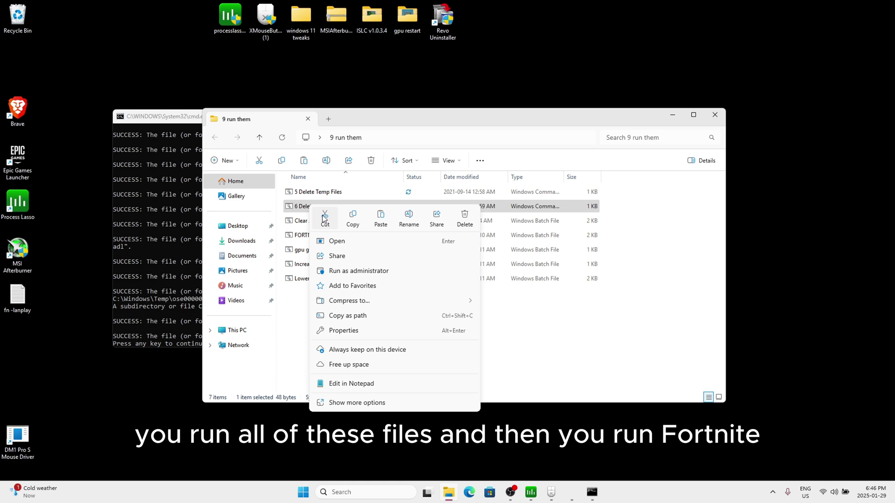
pyautogui.click(353, 268)
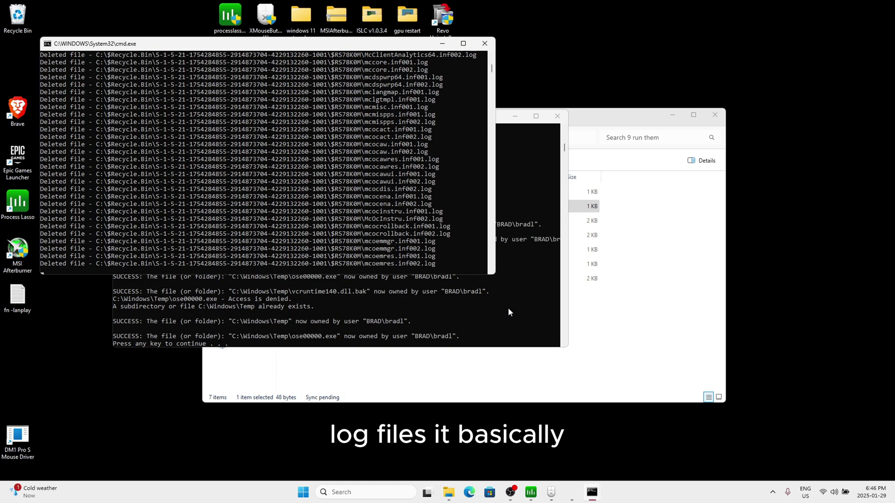
pyautogui.click(515, 321)
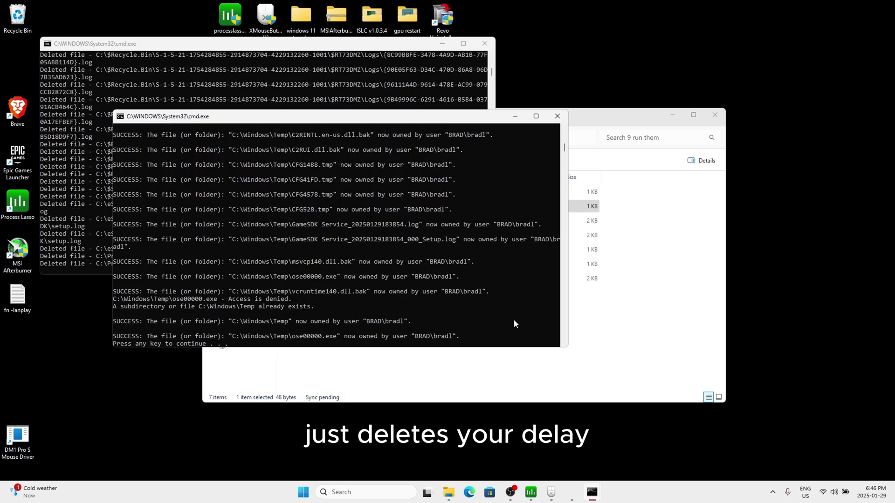
pyautogui.press('Return')
pyautogui.click(498, 344)
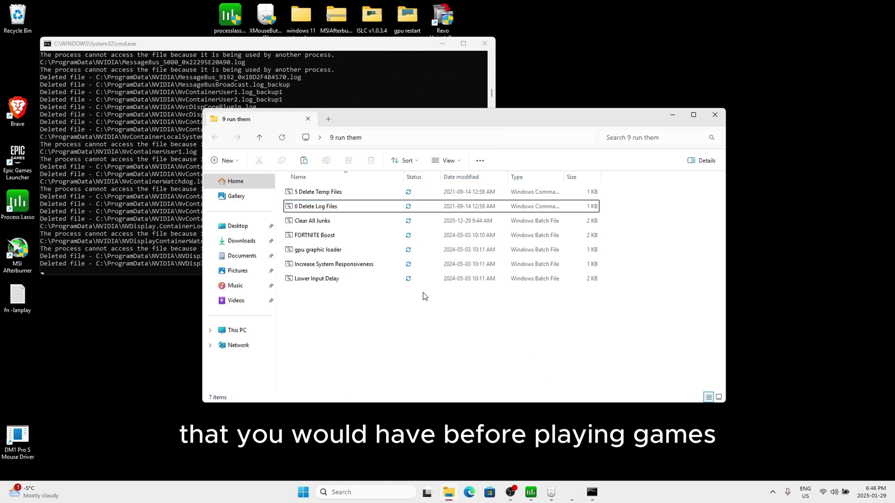
# Run the Clear All Junks and FORTNITE Boost batch files as administrator
pyautogui.click(316, 222)
pyautogui.rightClick(316, 223)
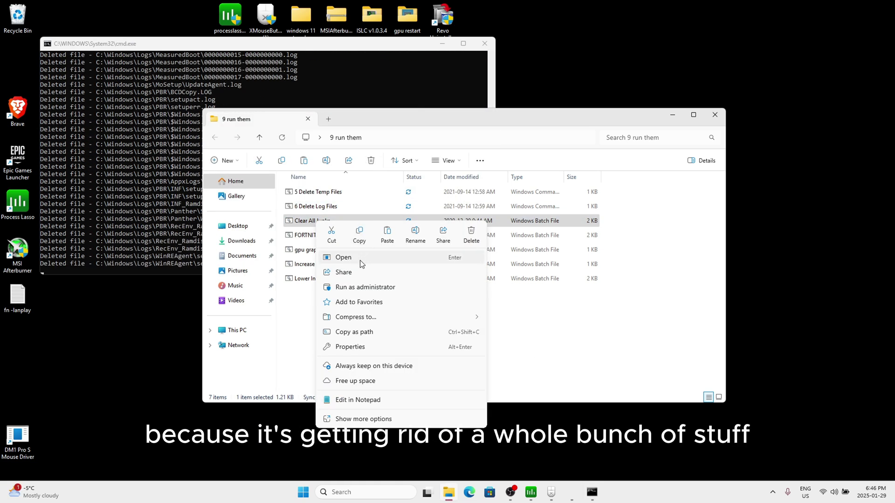
pyautogui.click(360, 286)
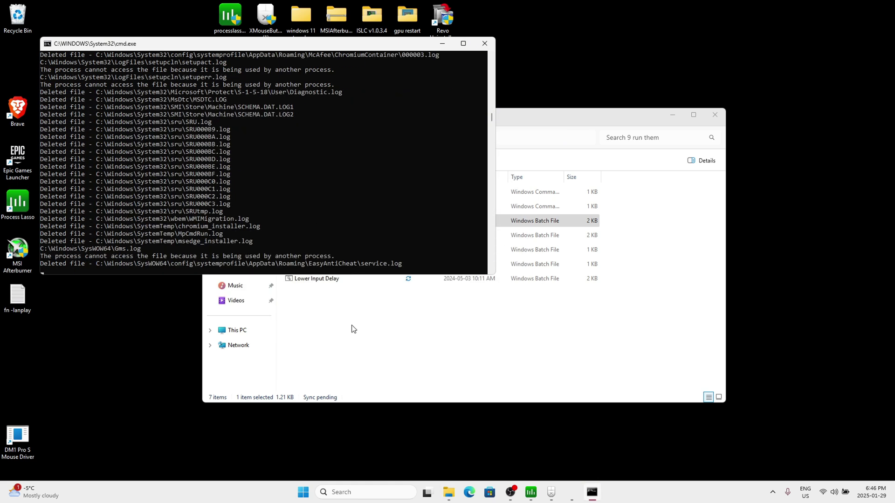
pyautogui.click(352, 328)
pyautogui.click(329, 235)
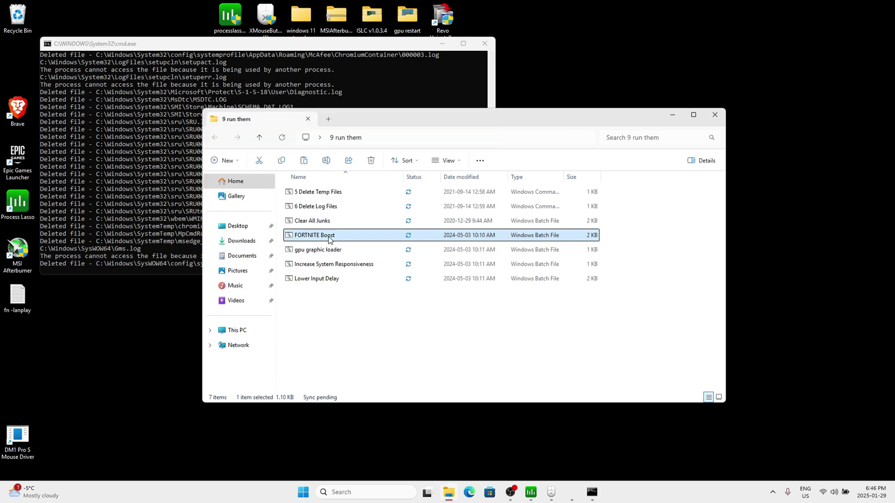
pyautogui.rightClick(330, 238)
pyautogui.click(381, 304)
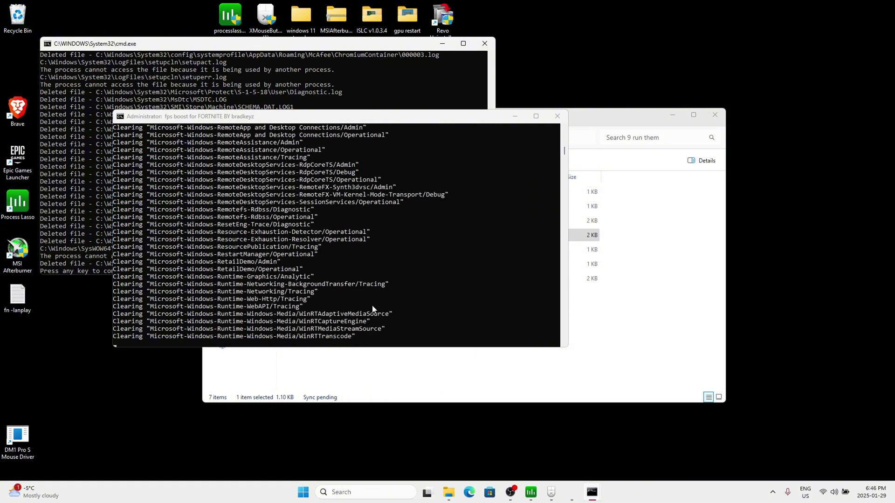
# Dismiss the finished log-file console, then run the Increase System Responsiveness batch file as administrator and dismiss its console
pyautogui.click(91, 174)
pyautogui.press('Return')
pyautogui.rightClick(343, 265)
pyautogui.click(378, 123)
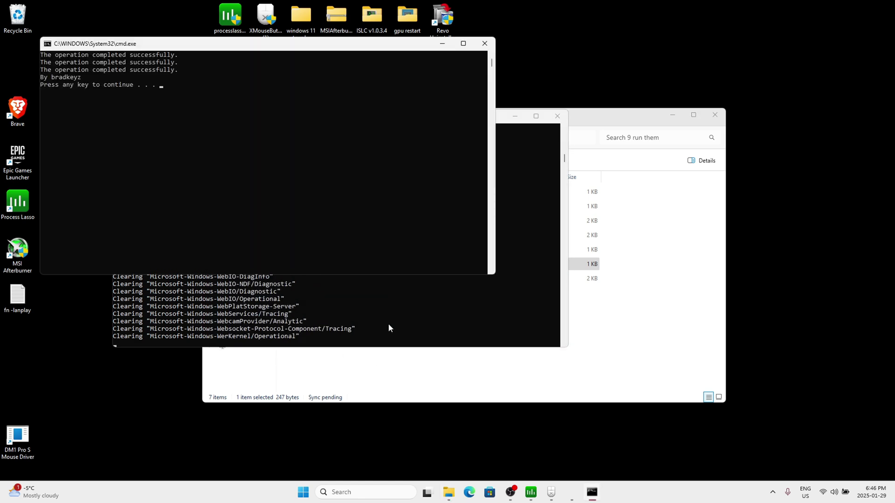
pyautogui.press('Return')
# Run the Lower Input Delay batch file as administrator, dismiss its console and close the 9 run them folder
pyautogui.rightClick(357, 279)
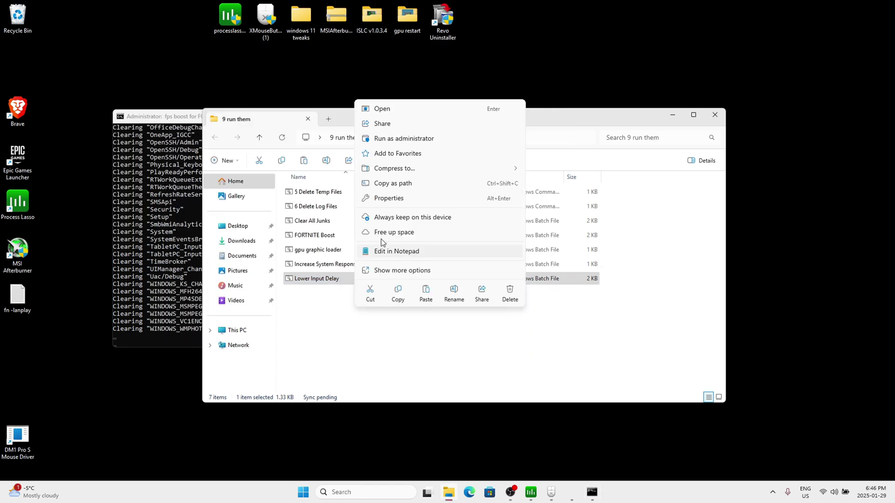
pyautogui.click(402, 140)
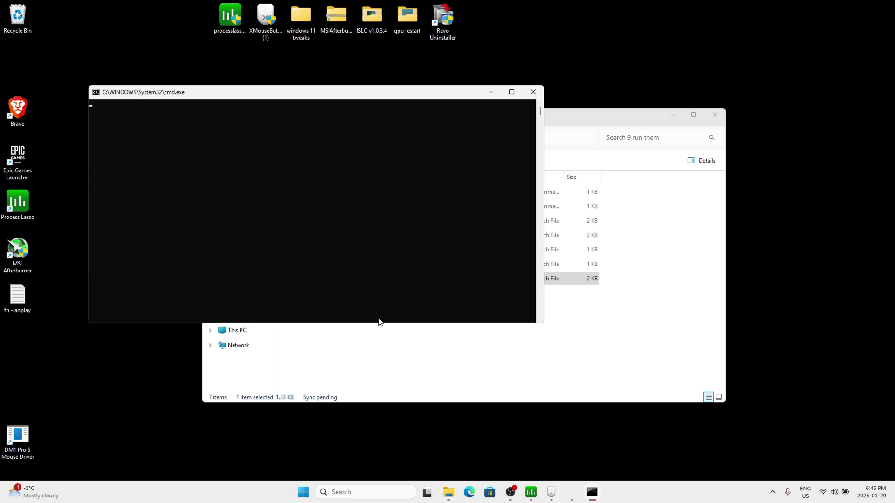
pyautogui.press('Return')
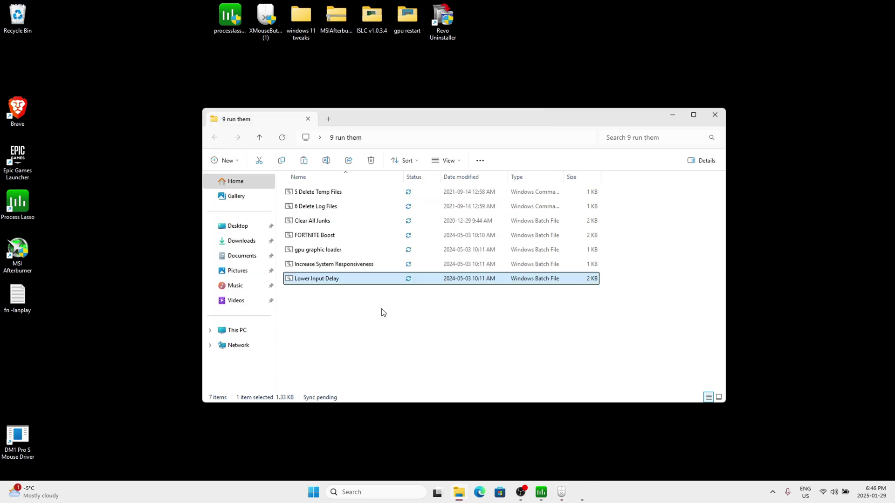
pyautogui.click(716, 116)
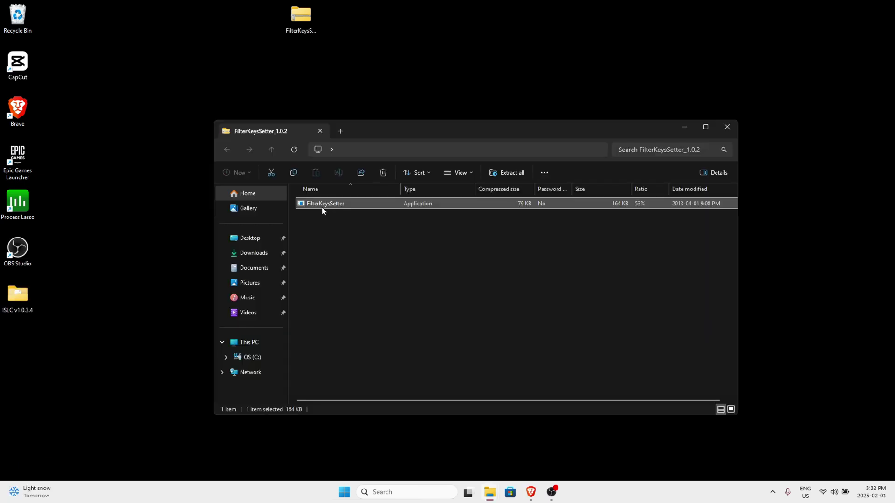
# Launch FilterKeysSetter and set Ignore under to 0 ms and Repeat delay to 150 ms
pyautogui.doubleClick(321, 206)
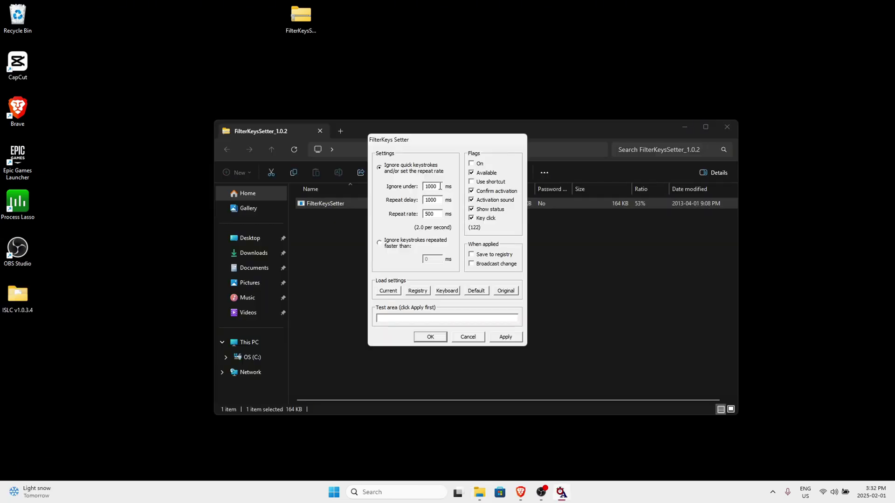
pyautogui.press('BackSpace')
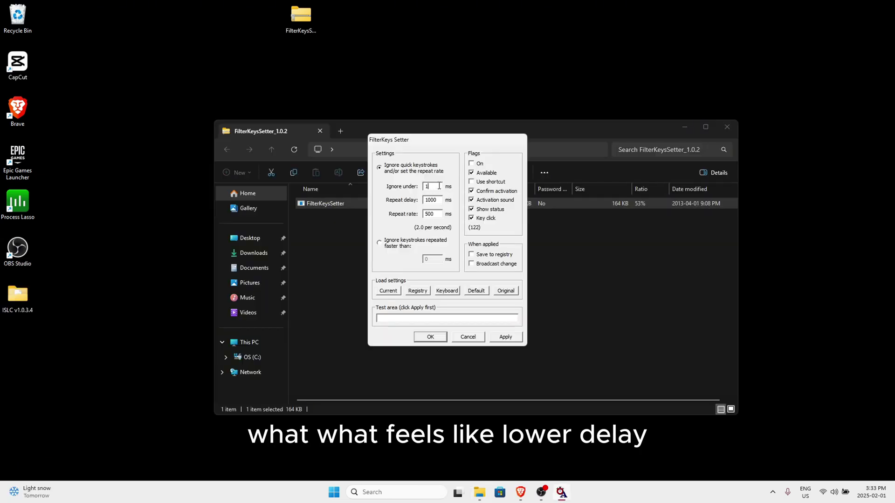
pyautogui.write('0')
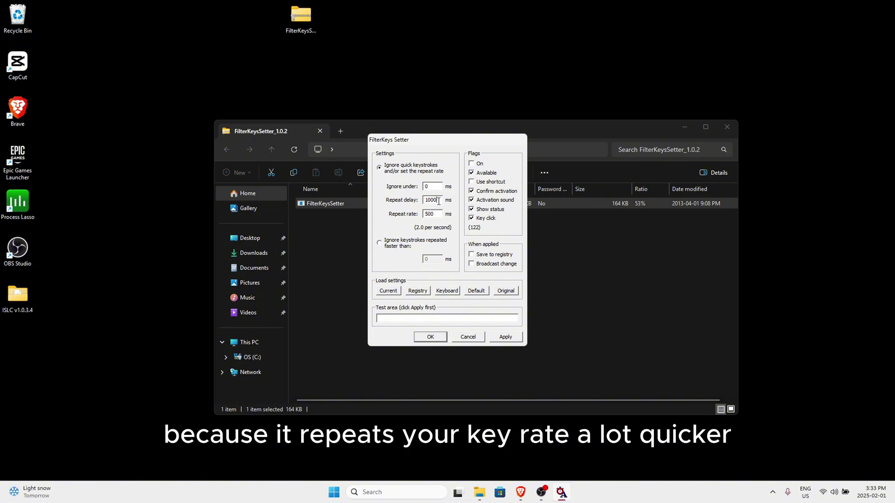
pyautogui.press('BackSpace')
pyautogui.write('5')
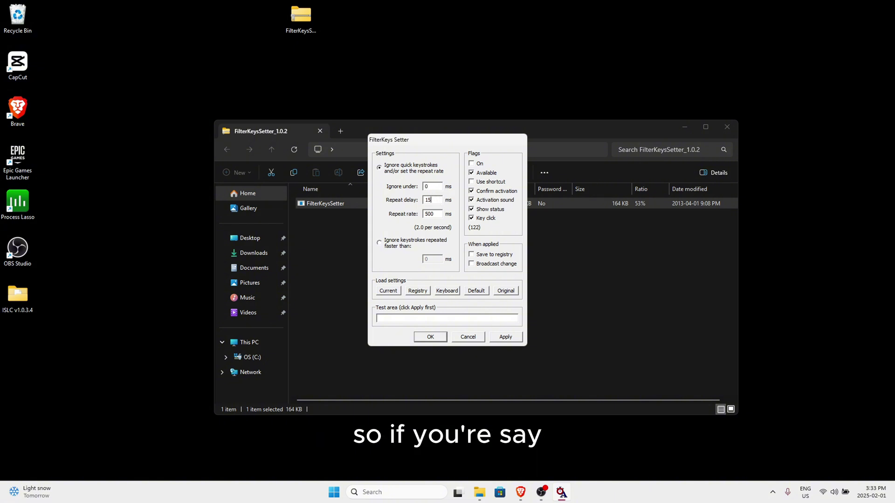
pyautogui.write('0')
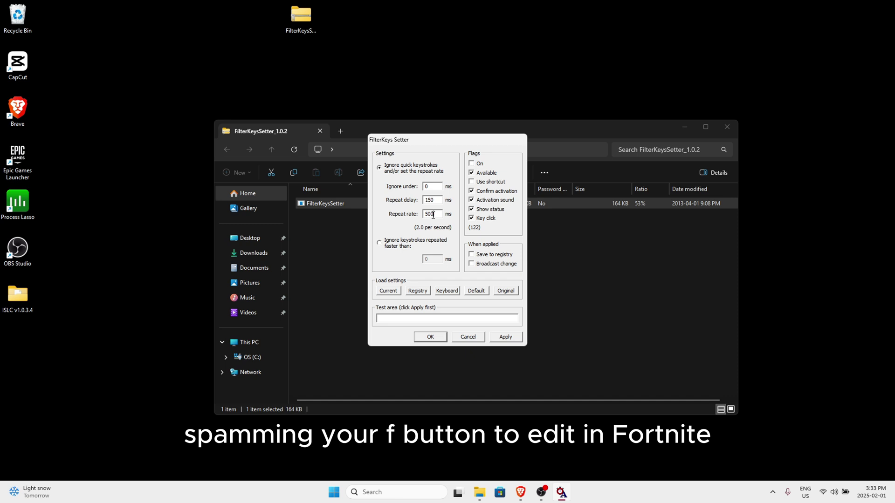
# Set Repeat rate to 10 ms, enable On, Save to registry and Broadcast change, disable Activation sound, Show status and Key click, and confirm
pyautogui.press('BackSpace')
pyautogui.press('BackSpace')
pyautogui.press('BackSpace')
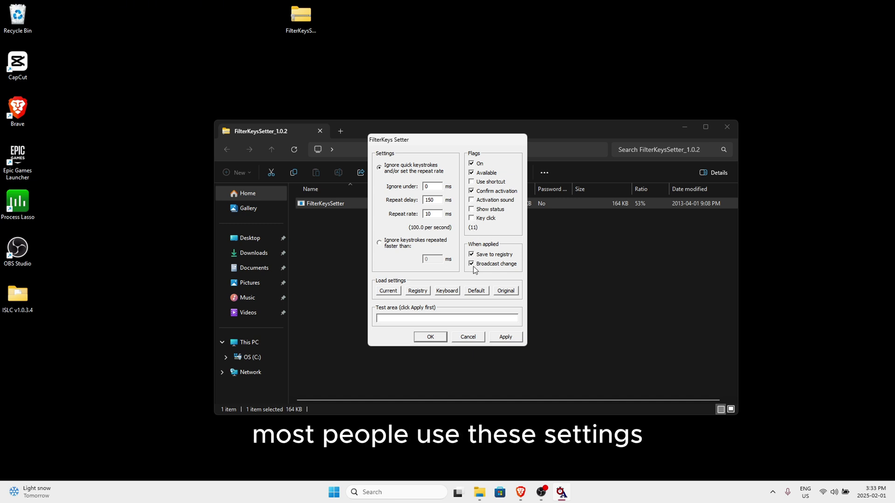
pyautogui.click(430, 337)
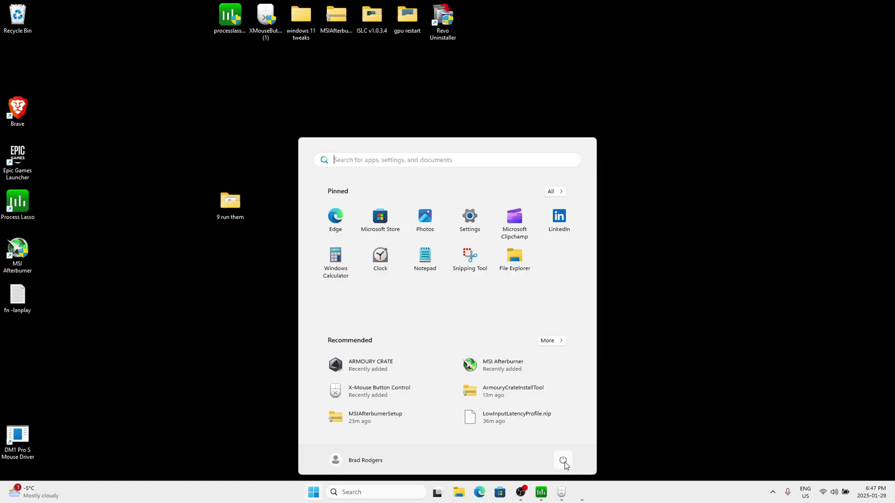
# Open the PC's power options
pyautogui.click(563, 460)
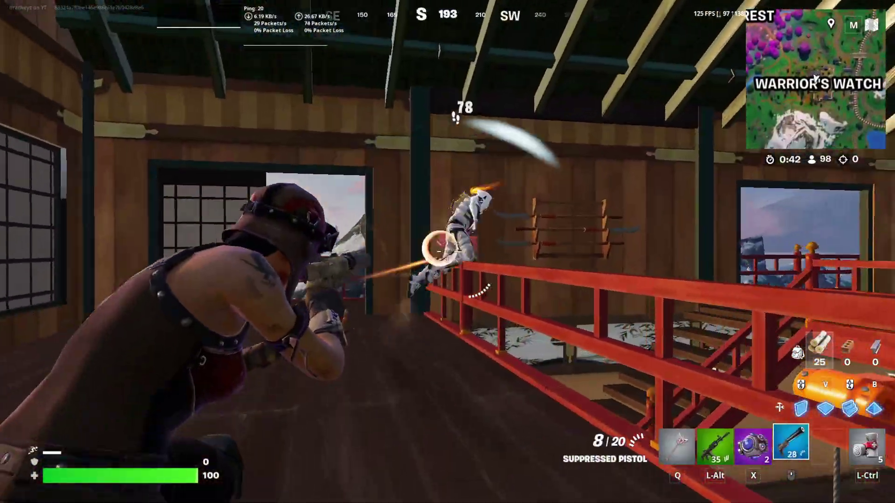
pyautogui.click(439, 252)
pyautogui.press('e')
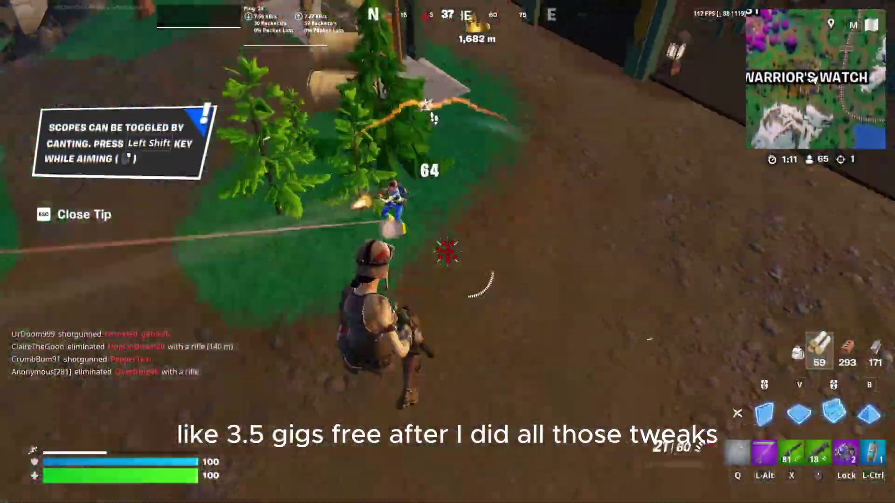
pyautogui.click(447, 252)
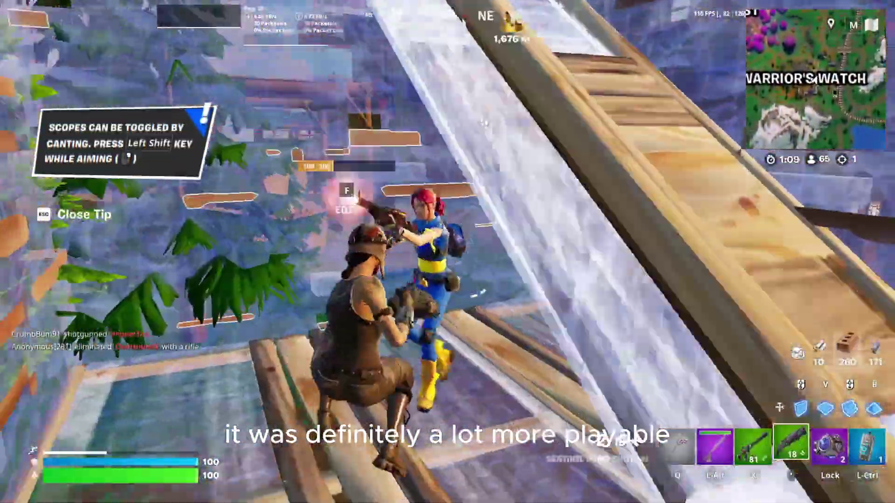
pyautogui.press('q')
pyautogui.click(448, 252)
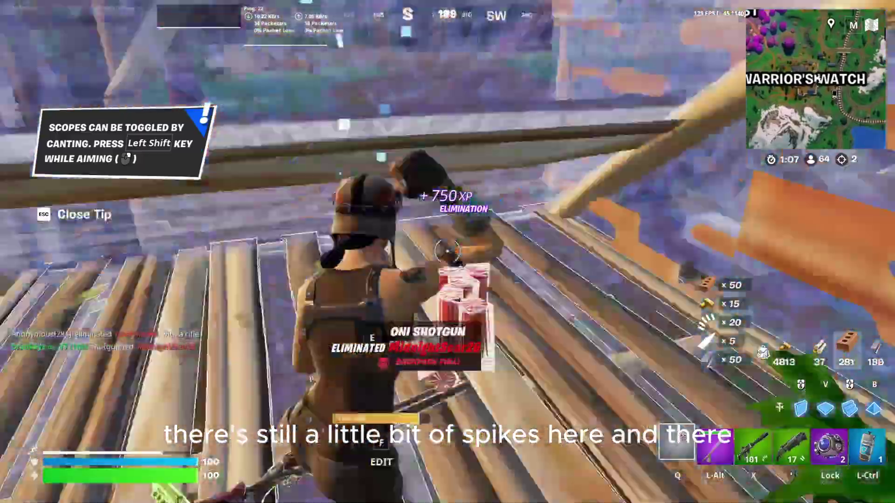
pyautogui.press('ctrl')
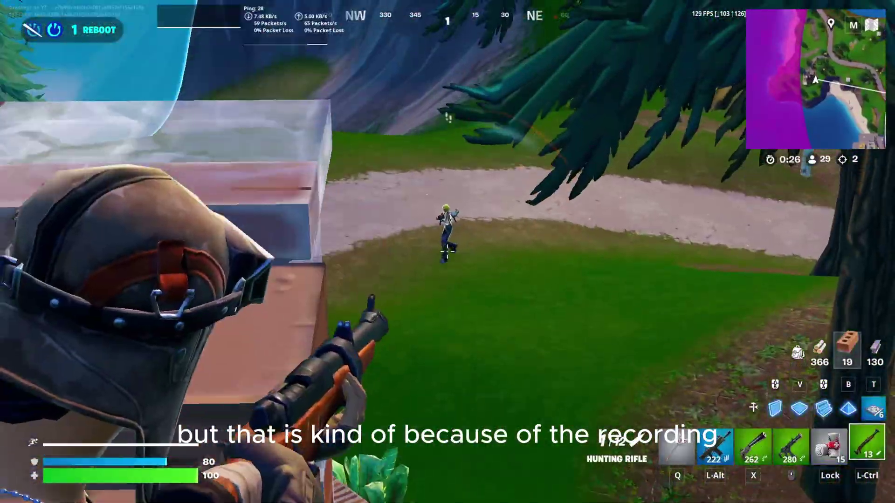
pyautogui.click(448, 252)
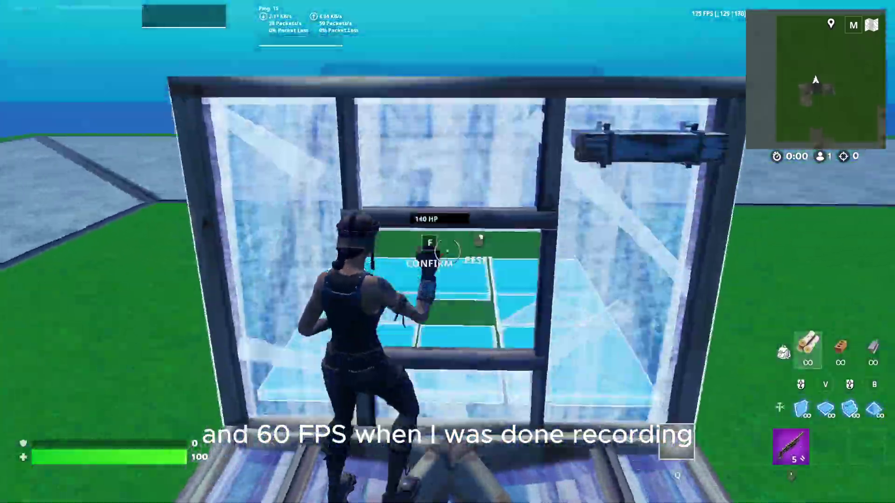
pyautogui.click(447, 252)
pyautogui.click(447, 252)
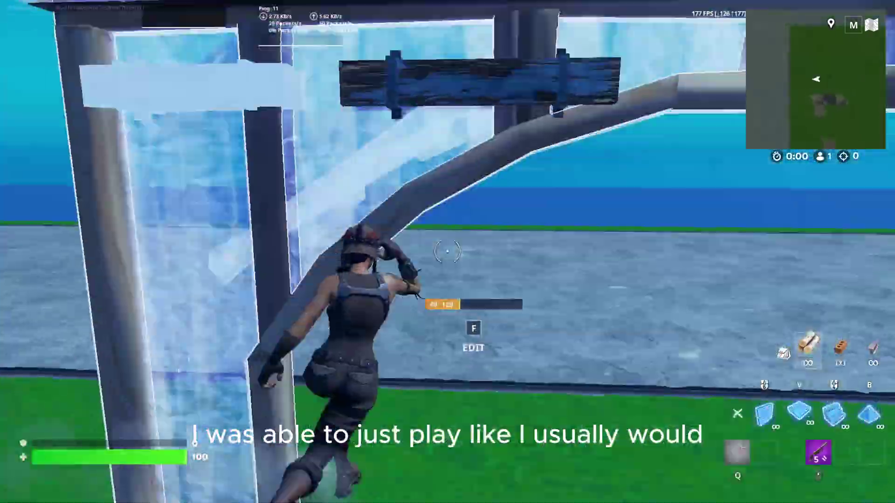
pyautogui.click(447, 252)
pyautogui.click(448, 252)
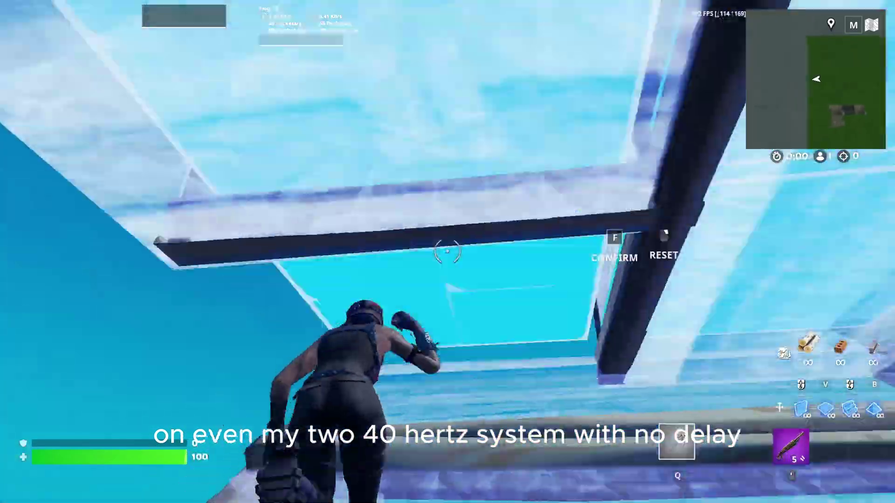